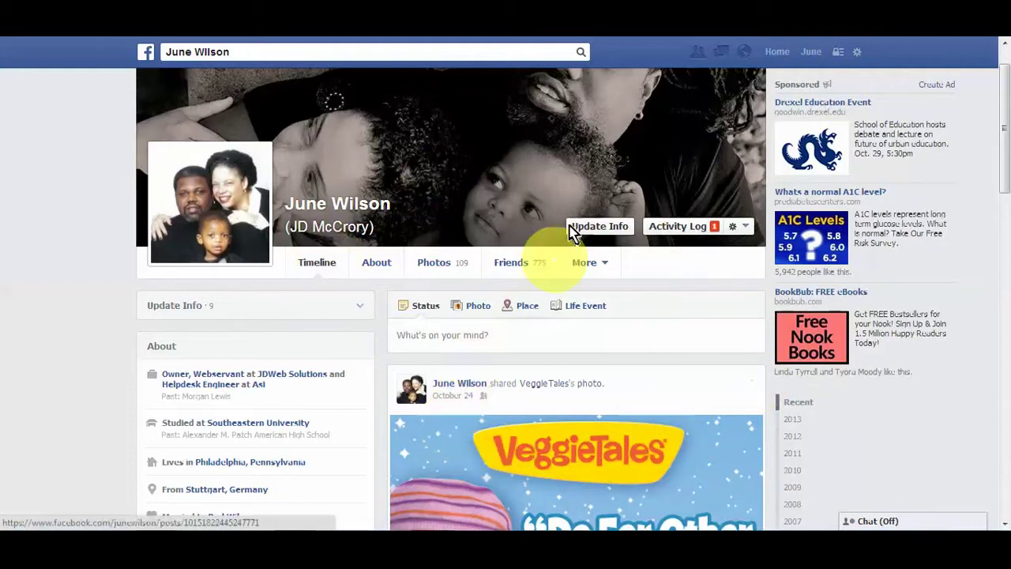
Go to the news feed and look through its posts for the friend's Bitstrips photo.
{"action": "left_click", "coordinate": [774, 55]}
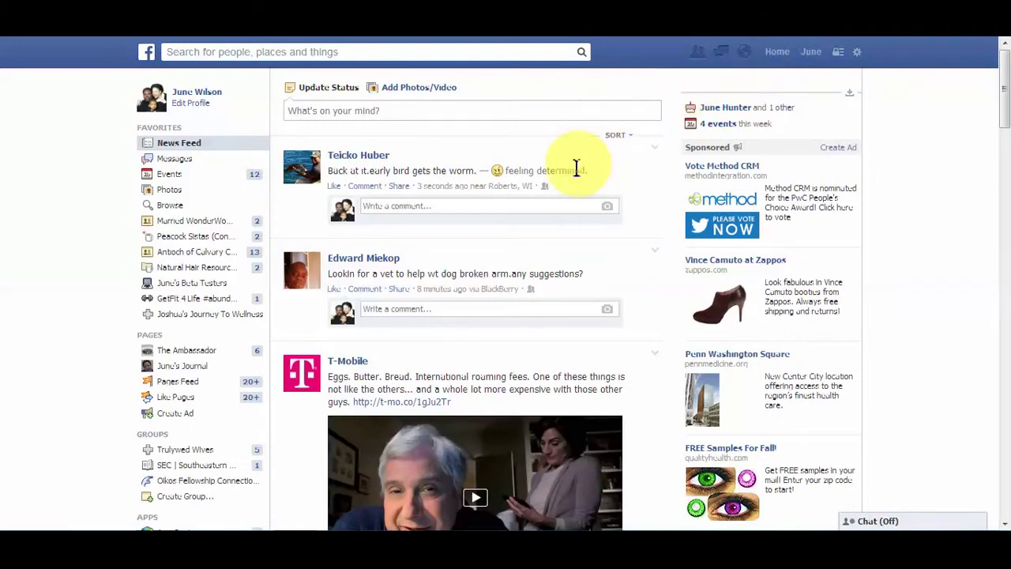
{"action": "scroll", "coordinate": [577, 172], "scroll_direction": "down", "scroll_amount": 2}
{"action": "scroll", "coordinate": [576, 172], "scroll_direction": "down", "scroll_amount": 2}
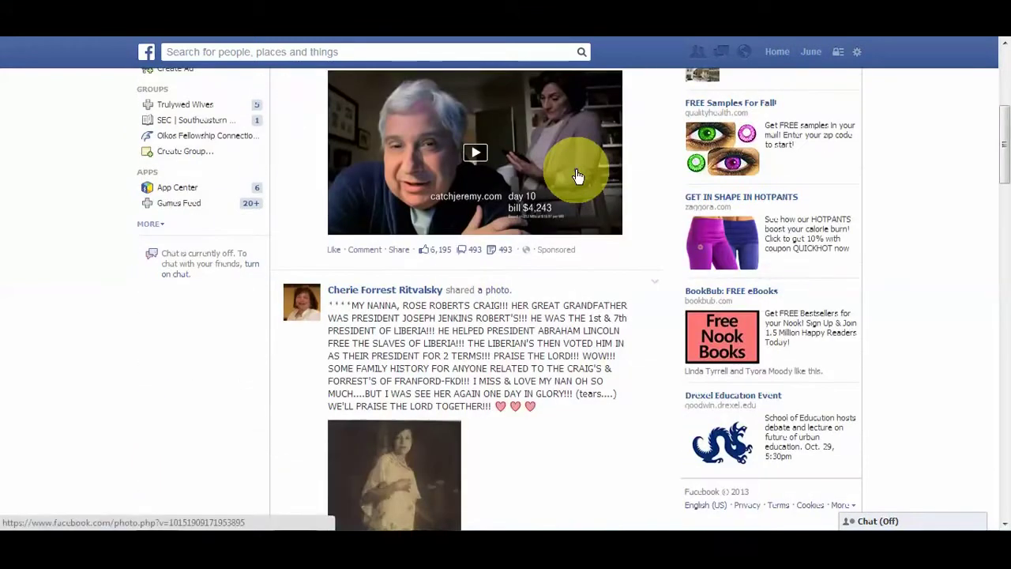
{"action": "scroll", "coordinate": [575, 170], "scroll_direction": "down", "scroll_amount": 2}
{"action": "scroll", "coordinate": [575, 170], "scroll_direction": "down", "scroll_amount": 2}
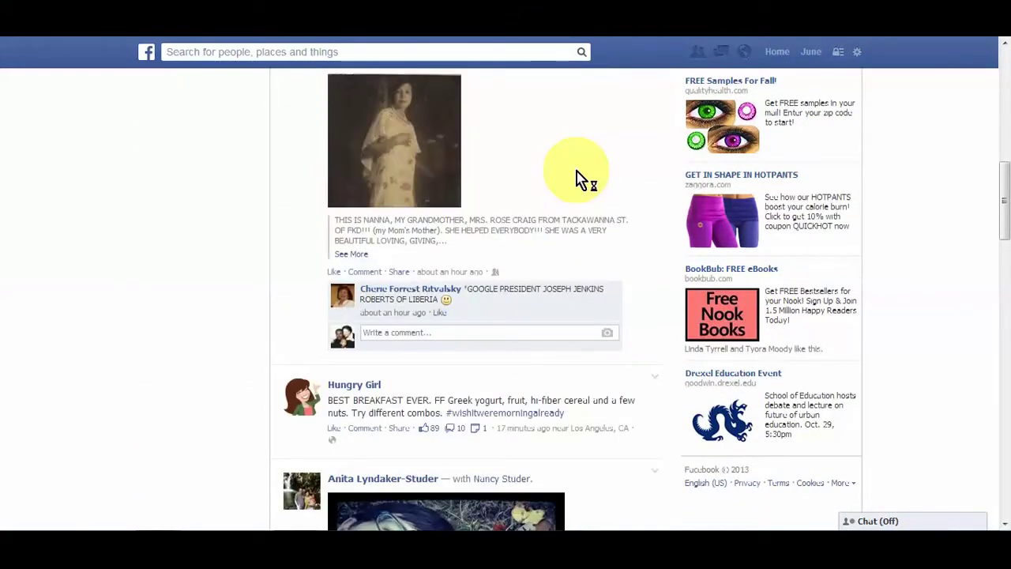
{"action": "scroll", "coordinate": [580, 176], "scroll_direction": "down", "scroll_amount": 2}
{"action": "scroll", "coordinate": [580, 178], "scroll_direction": "down", "scroll_amount": 4}
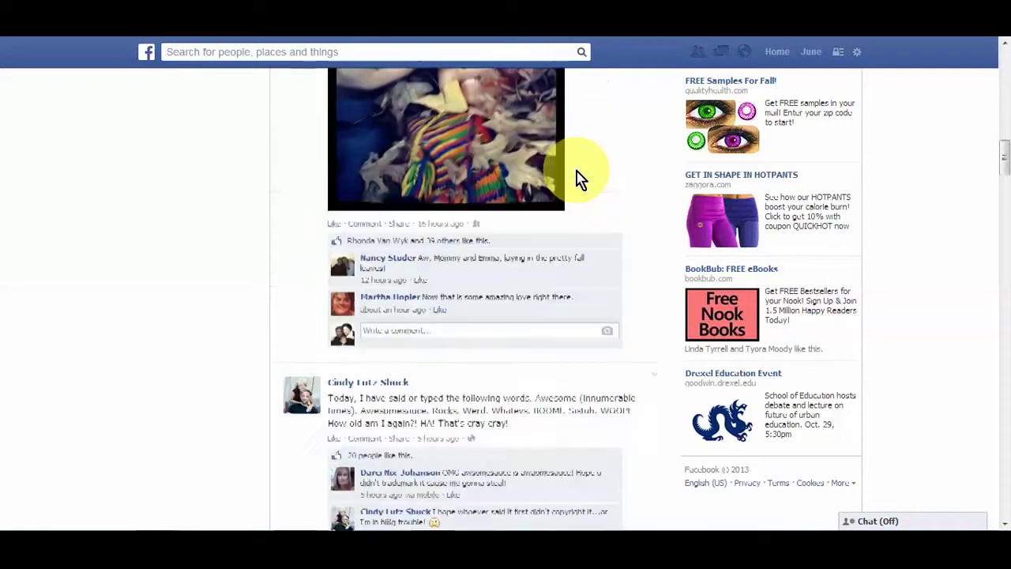
{"action": "scroll", "coordinate": [580, 178], "scroll_direction": "down", "scroll_amount": 2}
{"action": "scroll", "coordinate": [577, 175], "scroll_direction": "down", "scroll_amount": 2}
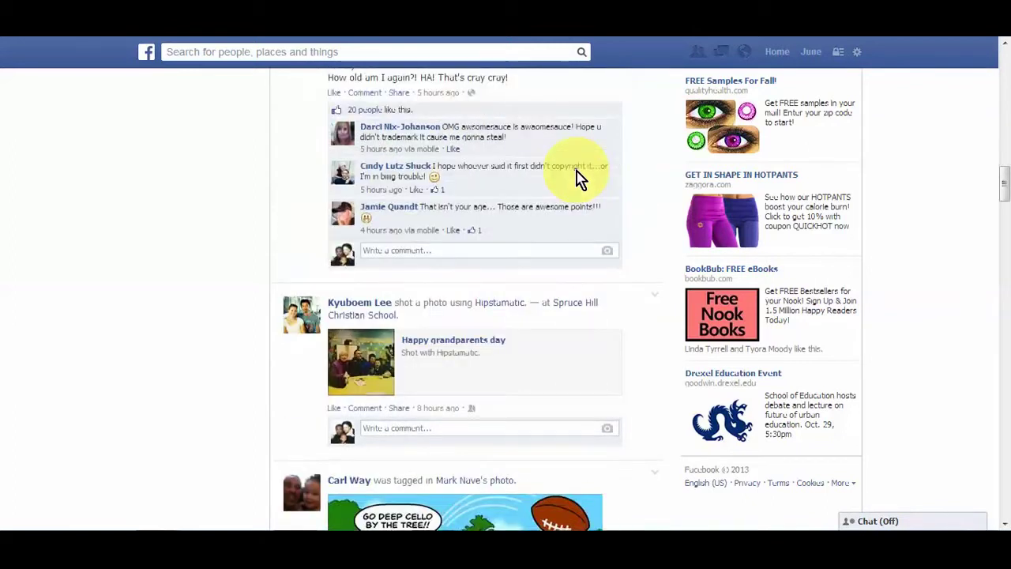
{"action": "scroll", "coordinate": [577, 175], "scroll_direction": "down", "scroll_amount": 2}
{"action": "scroll", "coordinate": [577, 175], "scroll_direction": "down", "scroll_amount": 2}
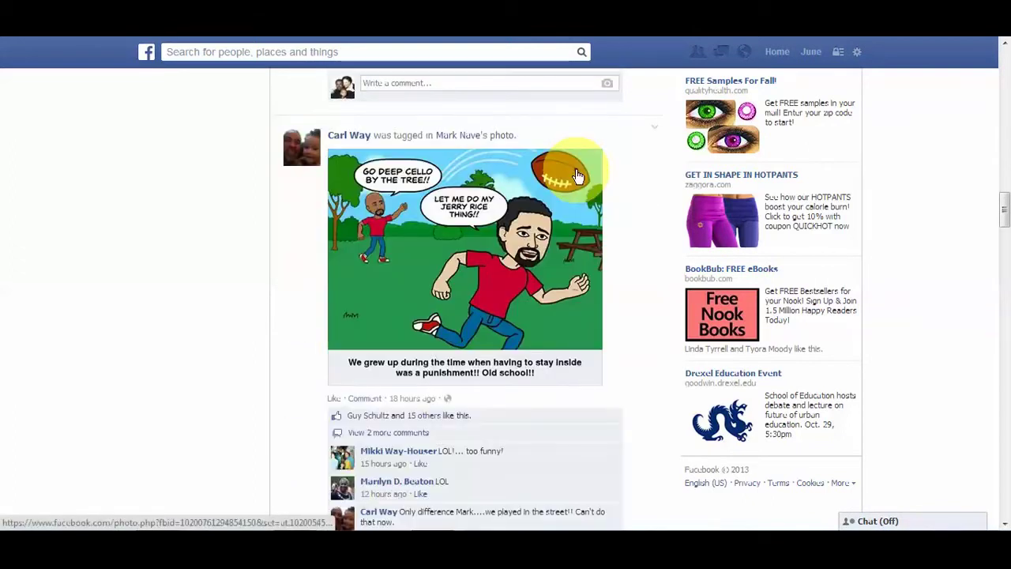
{"action": "scroll", "coordinate": [577, 176], "scroll_direction": "down", "scroll_amount": 2}
{"action": "scroll", "coordinate": [577, 175], "scroll_direction": "down", "scroll_amount": 2}
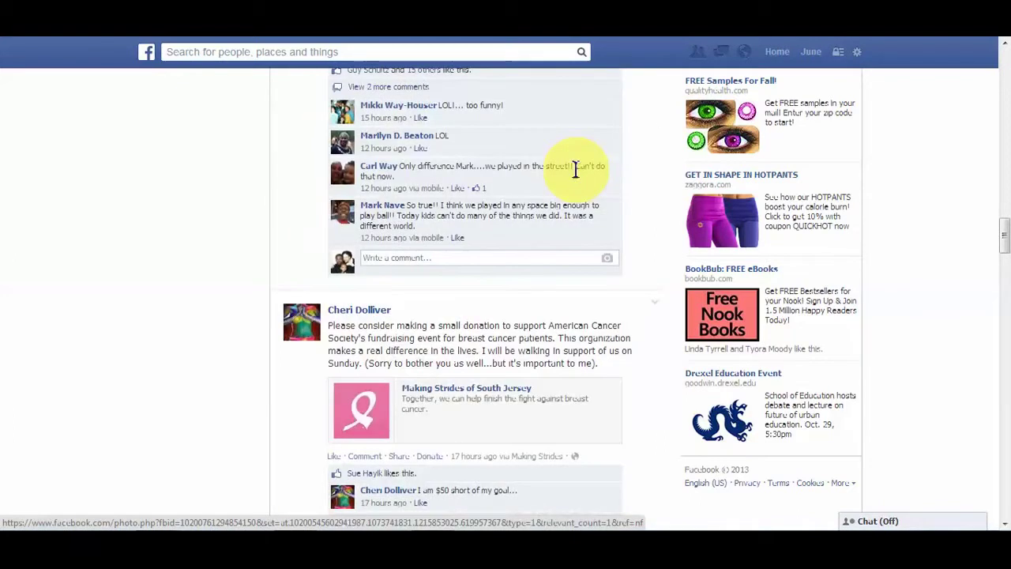
{"action": "scroll", "coordinate": [576, 172], "scroll_direction": "down", "scroll_amount": 2}
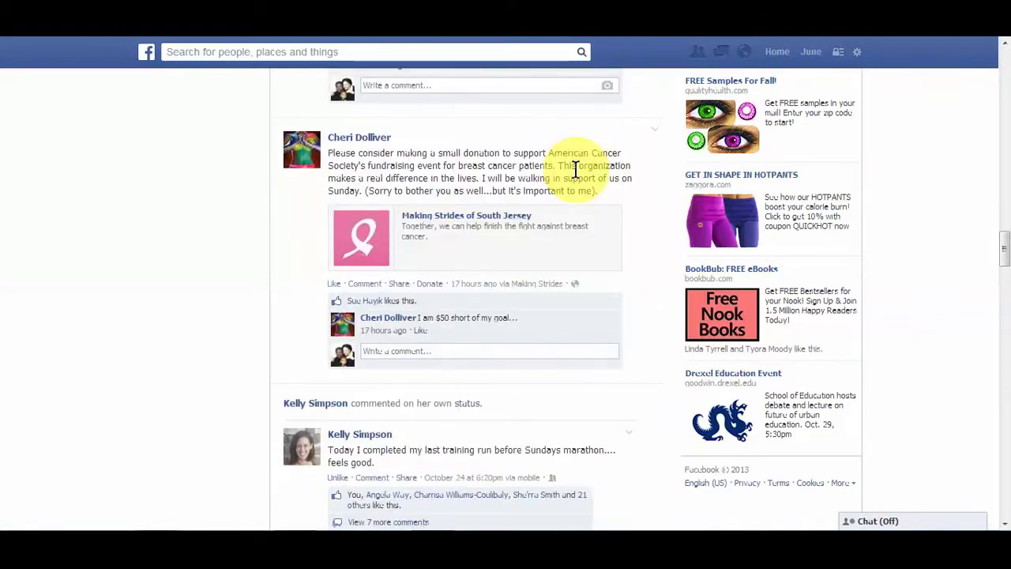
{"action": "scroll", "coordinate": [577, 169], "scroll_direction": "down", "scroll_amount": 2}
{"action": "scroll", "coordinate": [579, 178], "scroll_direction": "down", "scroll_amount": 2}
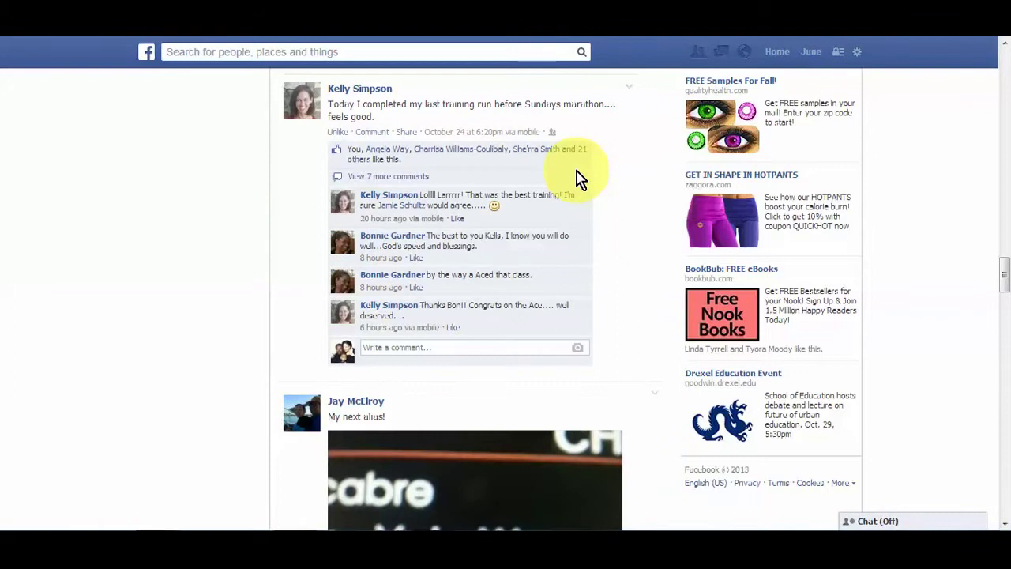
{"action": "scroll", "coordinate": [577, 176], "scroll_direction": "down", "scroll_amount": 2}
{"action": "scroll", "coordinate": [576, 175], "scroll_direction": "down", "scroll_amount": 2}
{"action": "scroll", "coordinate": [578, 175], "scroll_direction": "down", "scroll_amount": 2}
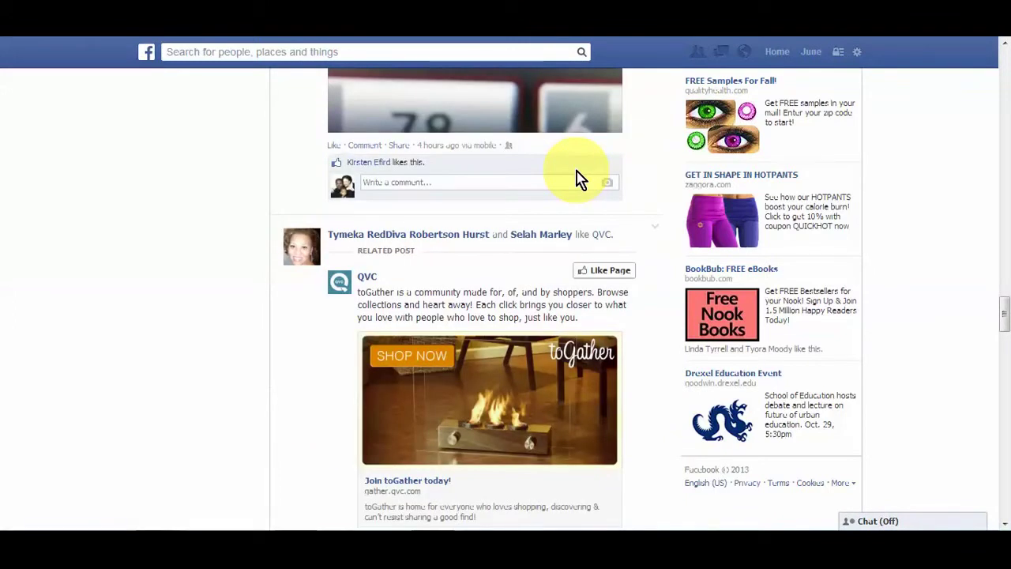
{"action": "scroll", "coordinate": [578, 177], "scroll_direction": "down", "scroll_amount": 2}
{"action": "scroll", "coordinate": [579, 177], "scroll_direction": "down", "scroll_amount": 2}
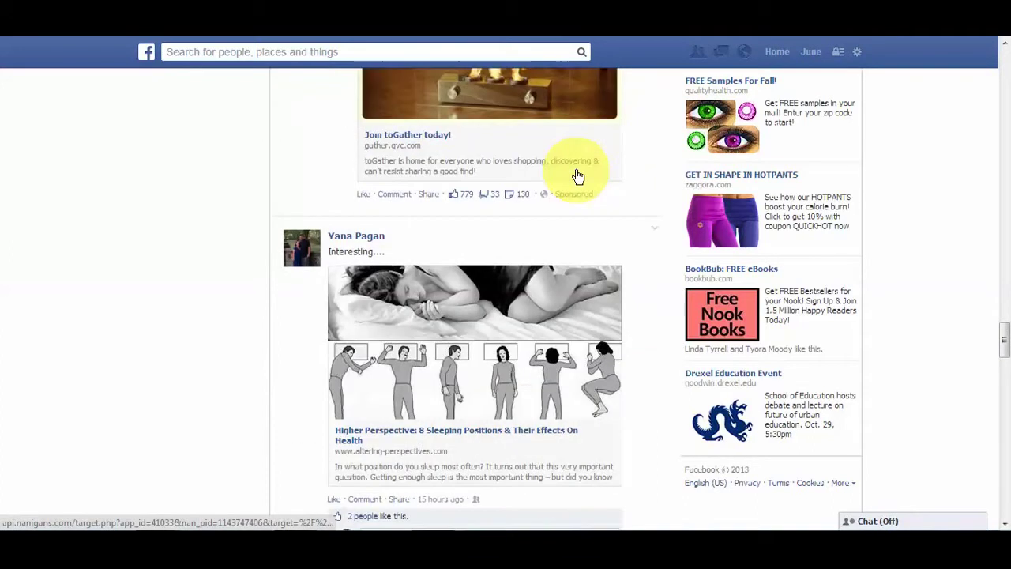
Search the page text for the friend's first name and view their Bitstrips photo post.
{"action": "key", "text": "ctrl+f"}
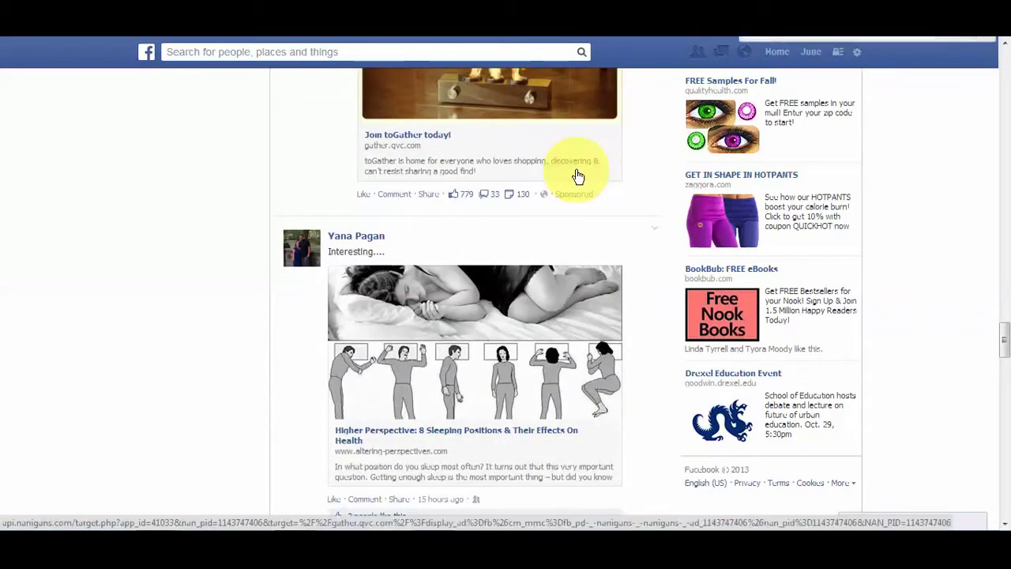
{"action": "key", "text": "Return"}
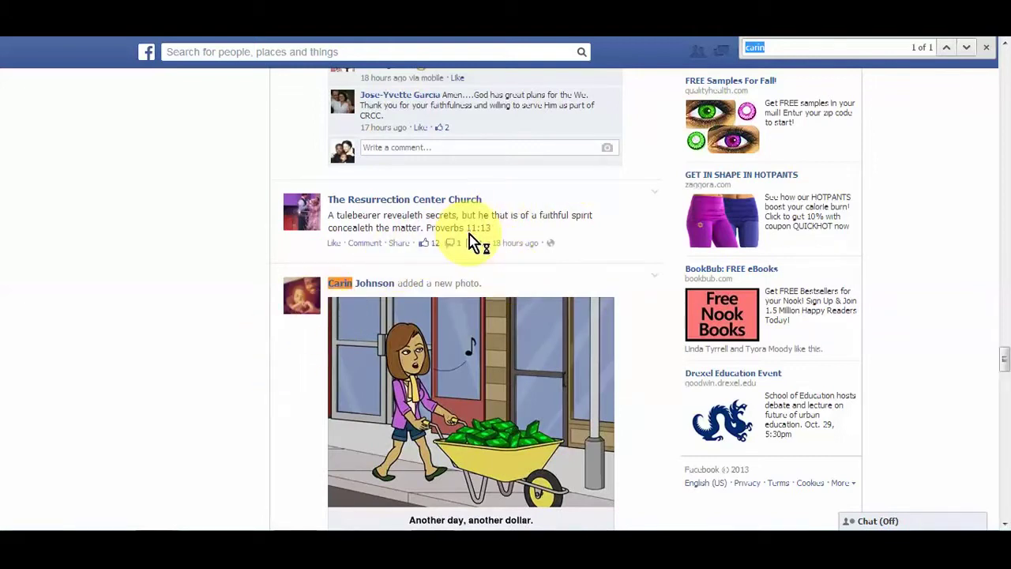
{"action": "scroll", "coordinate": [959, 286], "scroll_direction": "down", "scroll_amount": 2}
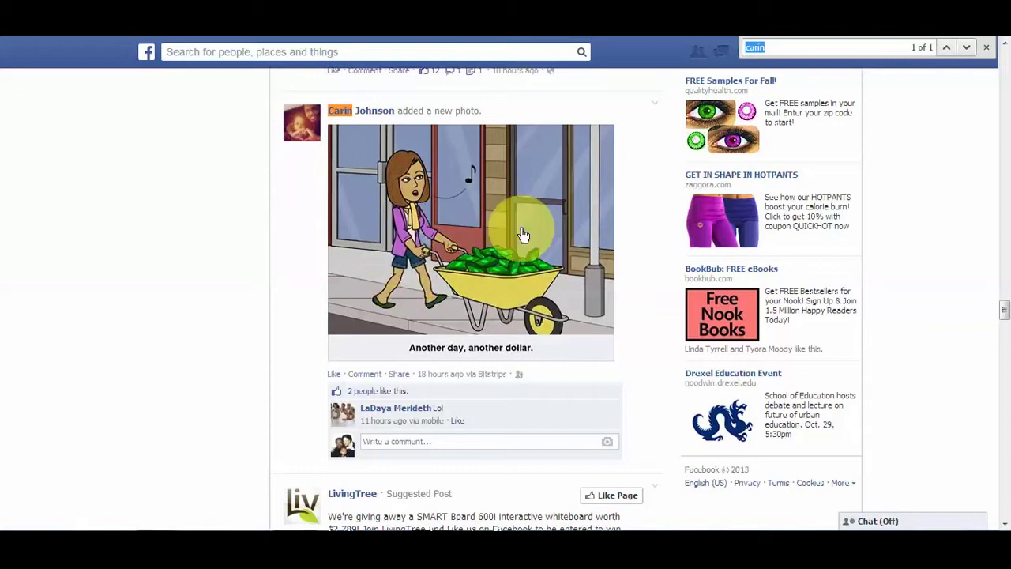
{"action": "scroll", "coordinate": [600, 181], "scroll_direction": "up", "scroll_amount": 3}
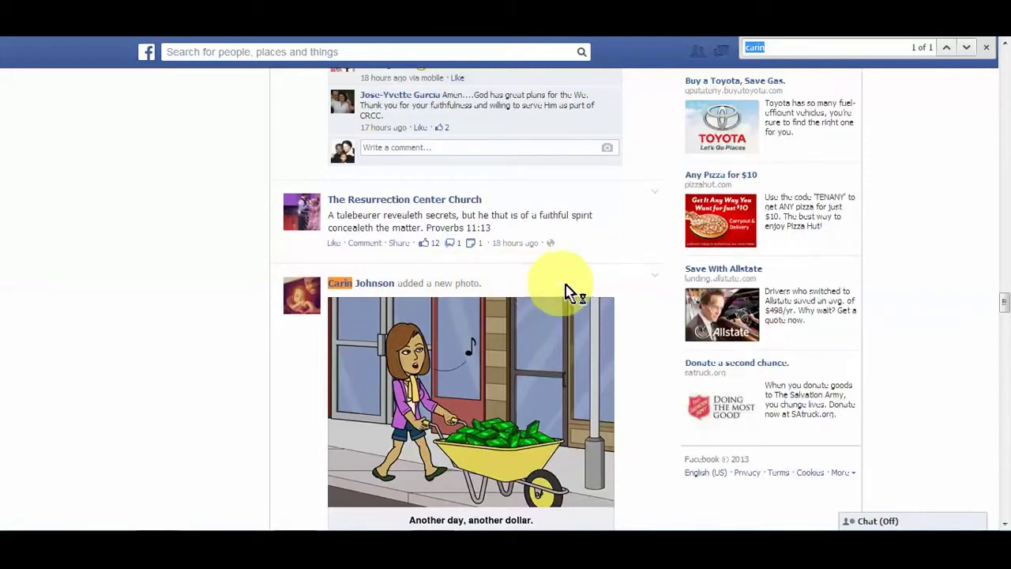
Hide the friend's Bitstrips photo with "I don't want to see this" and undo the hiding.
{"action": "left_click", "coordinate": [655, 281]}
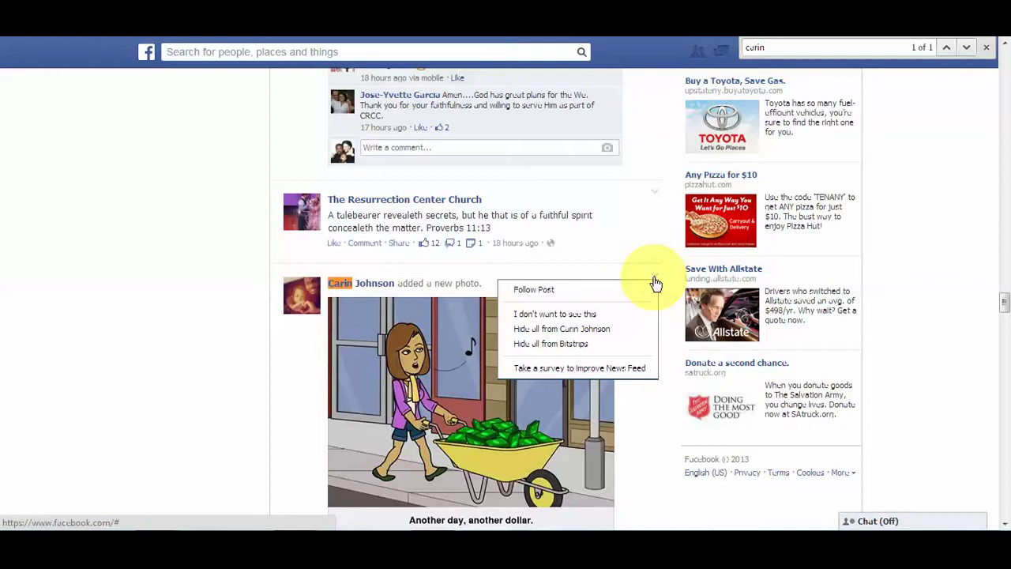
{"action": "left_click", "coordinate": [576, 316]}
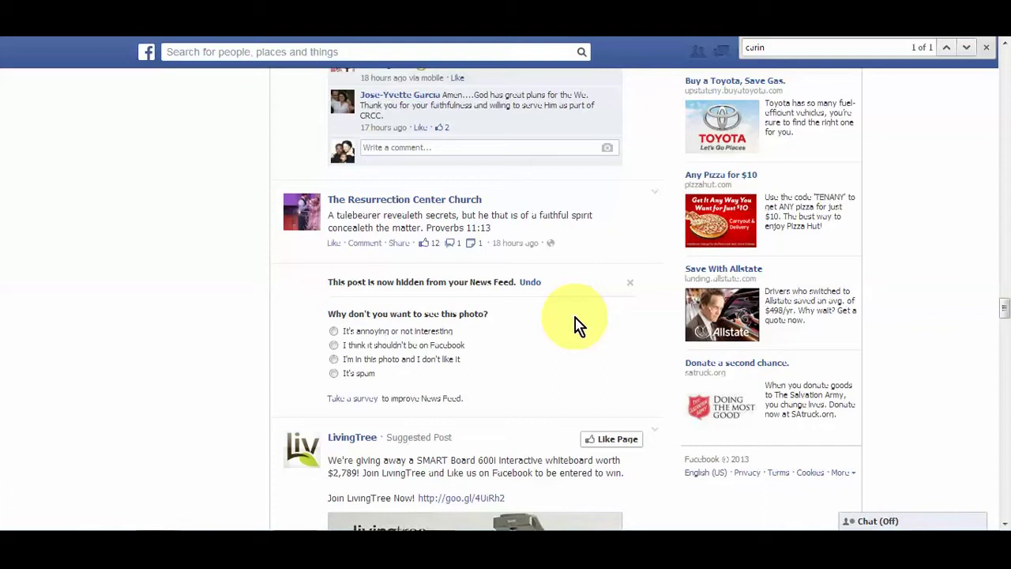
{"action": "left_click", "coordinate": [532, 289]}
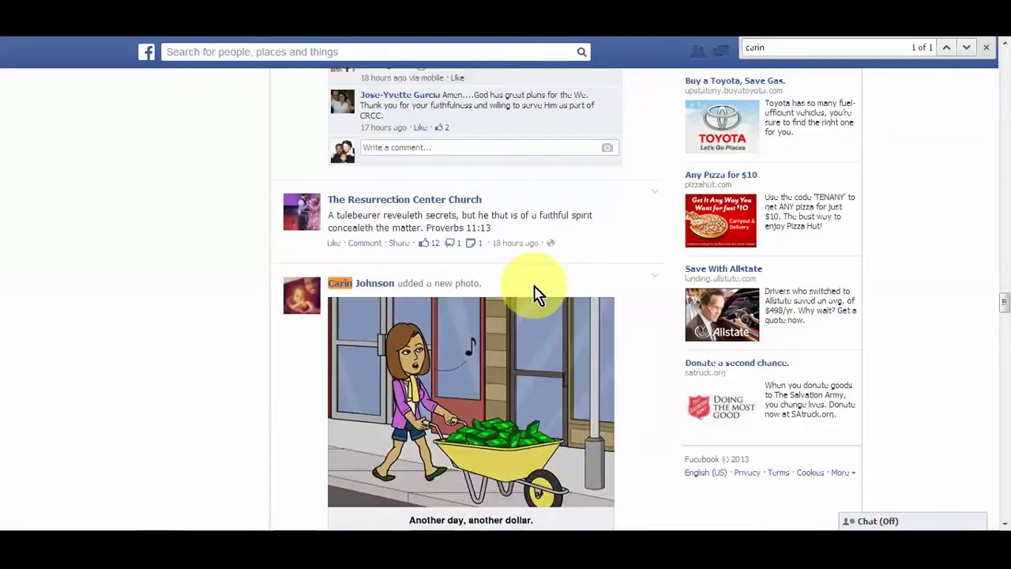
{"action": "scroll", "coordinate": [534, 293], "scroll_direction": "down", "scroll_amount": 2}
{"action": "scroll", "coordinate": [535, 293], "scroll_direction": "up", "scroll_amount": 2}
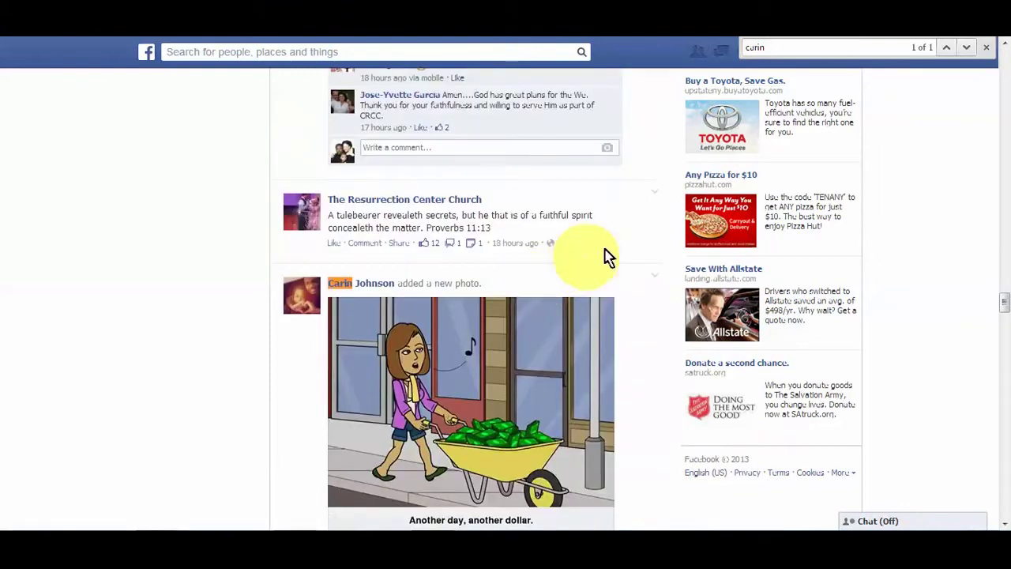
Open the friend's profile from the Bitstrips post and turn off Show in News Feed for them.
{"action": "left_click", "coordinate": [655, 277]}
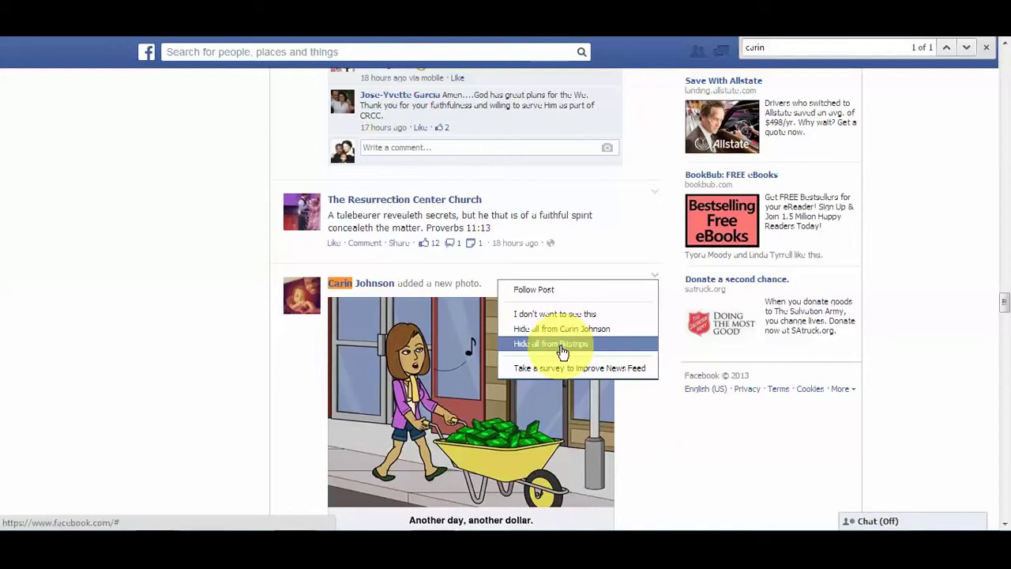
{"action": "left_click", "coordinate": [349, 291]}
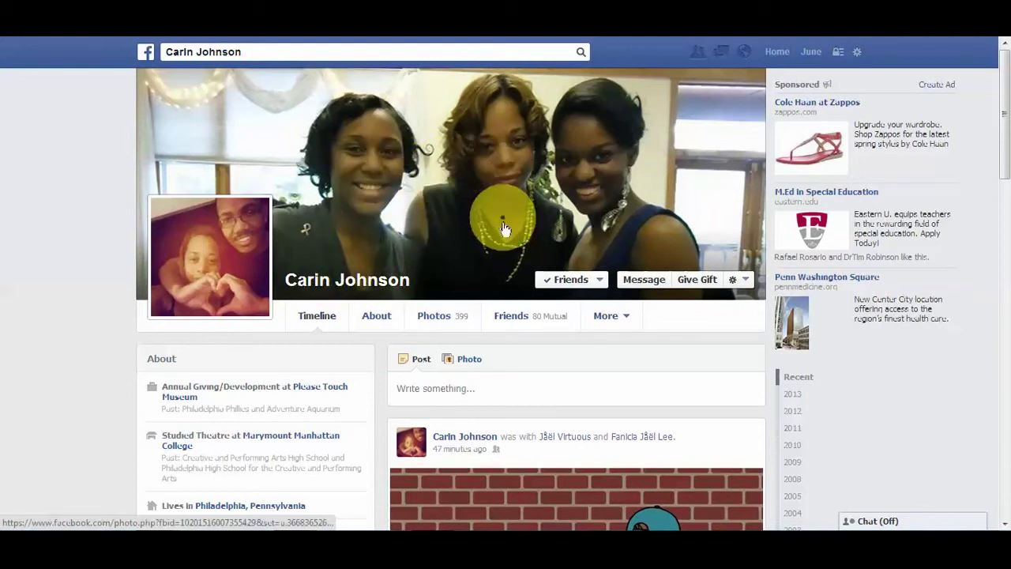
{"action": "mouse_move", "coordinate": [568, 284]}
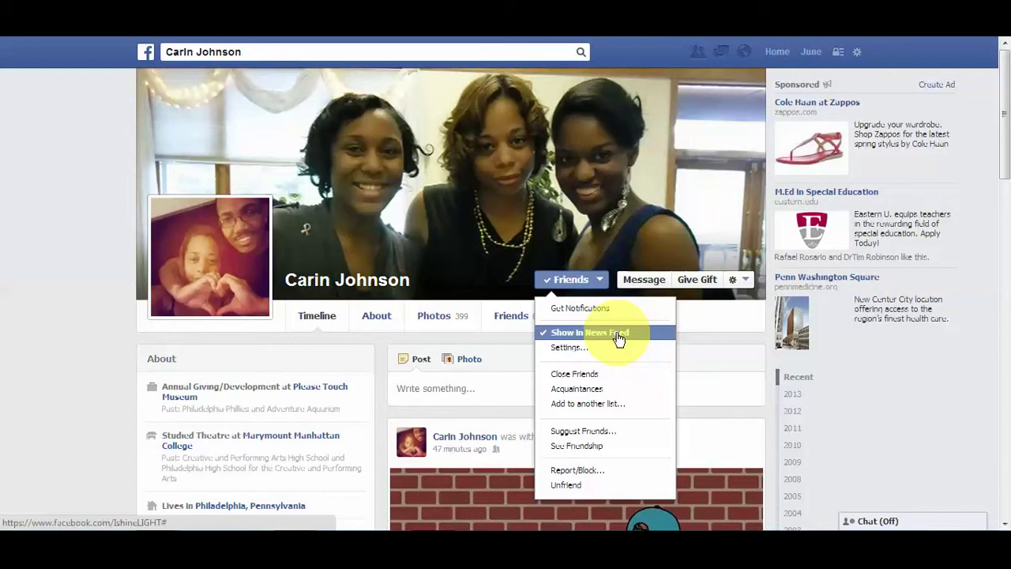
{"action": "left_click", "coordinate": [552, 338]}
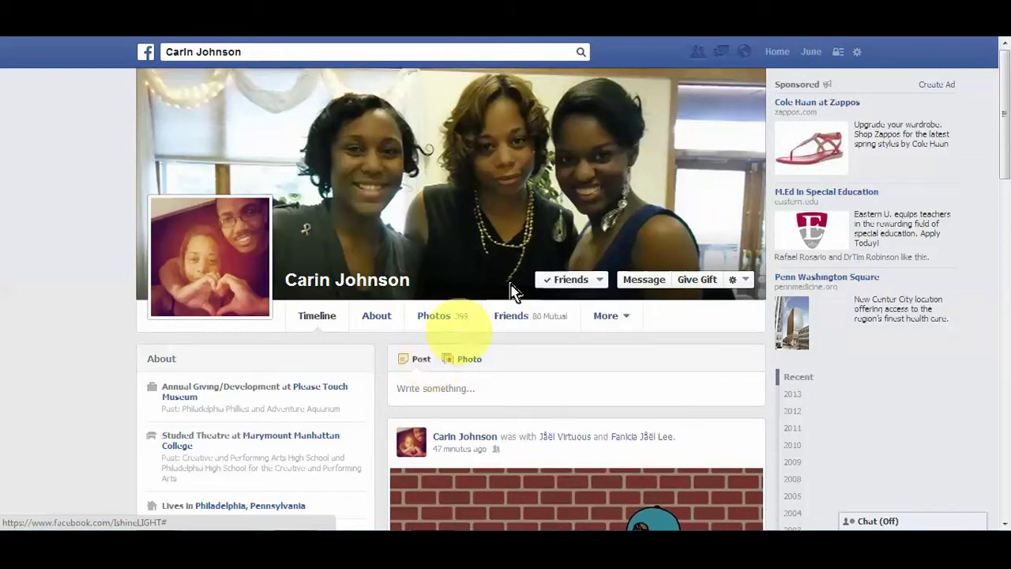
Return to the news feed and check whether the friend's posts still appear there.
{"action": "left_click", "coordinate": [777, 59]}
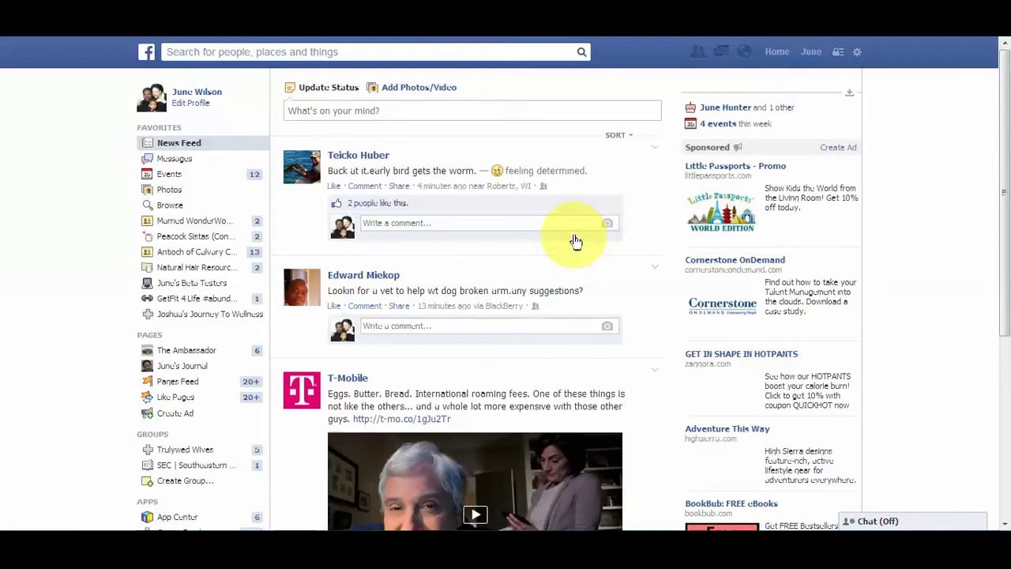
{"action": "scroll", "coordinate": [575, 243], "scroll_direction": "down", "scroll_amount": 6}
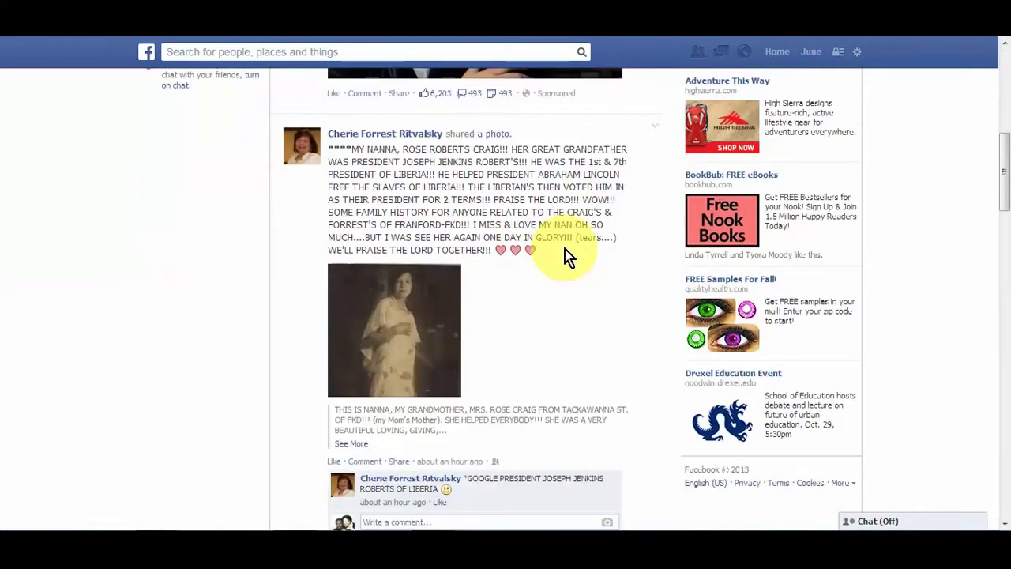
{"action": "scroll", "coordinate": [567, 251], "scroll_direction": "down", "scroll_amount": 9}
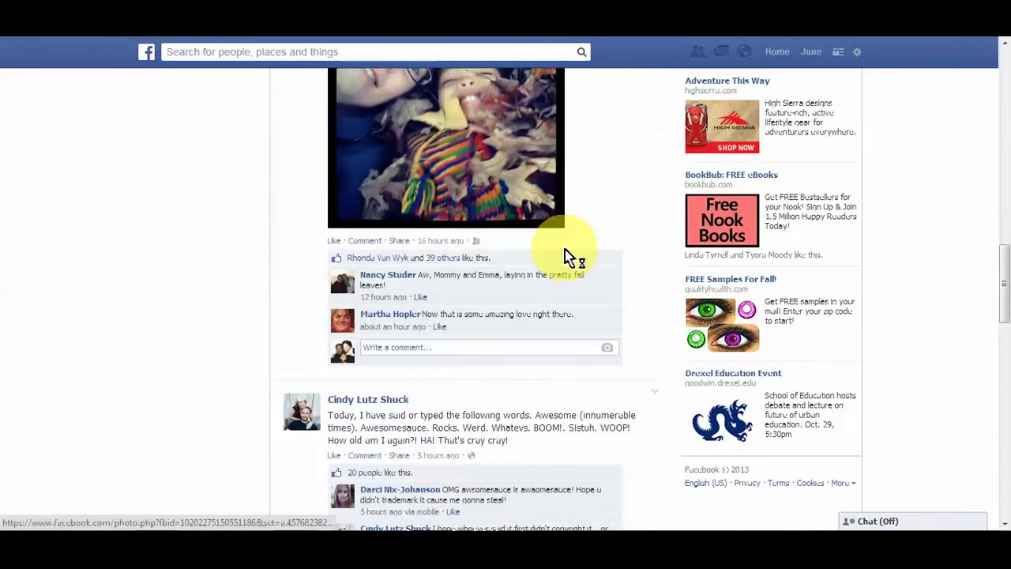
{"action": "scroll", "coordinate": [568, 254], "scroll_direction": "down", "scroll_amount": 2}
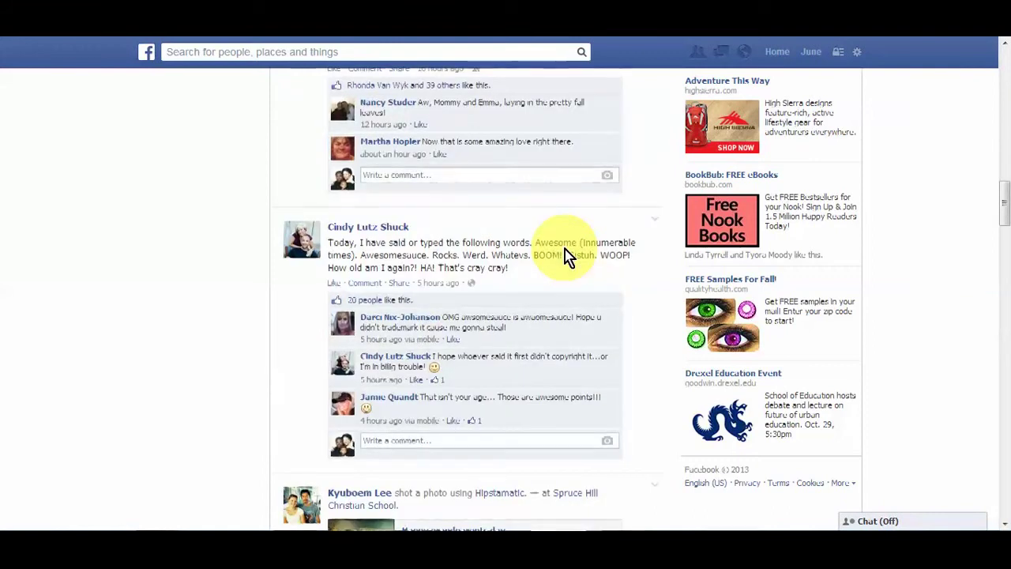
{"action": "scroll", "coordinate": [567, 255], "scroll_direction": "down", "scroll_amount": 2}
{"action": "scroll", "coordinate": [567, 261], "scroll_direction": "down", "scroll_amount": 2}
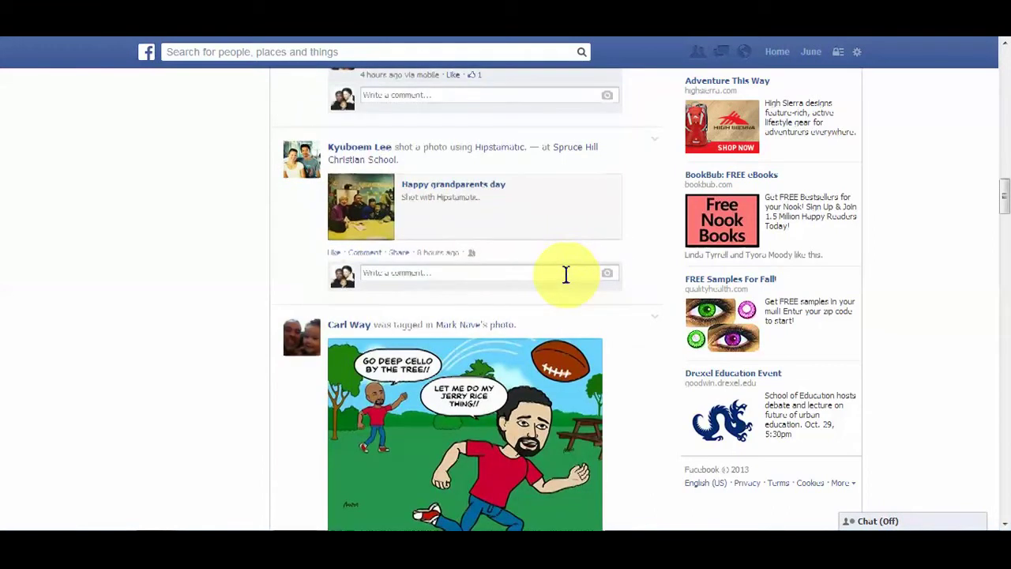
{"action": "scroll", "coordinate": [565, 273], "scroll_direction": "down", "scroll_amount": 5}
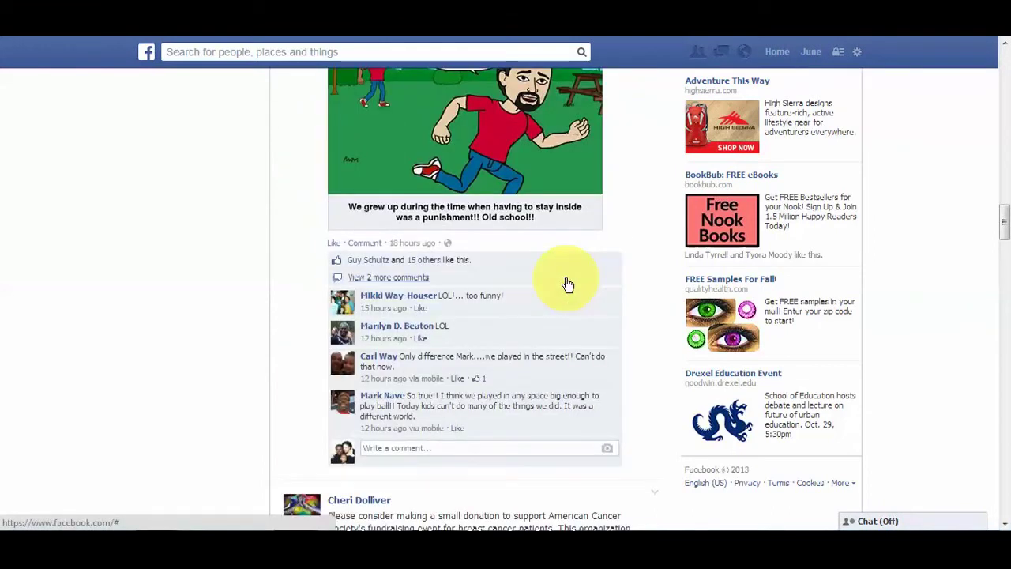
{"action": "scroll", "coordinate": [567, 285], "scroll_direction": "up", "scroll_amount": 20}
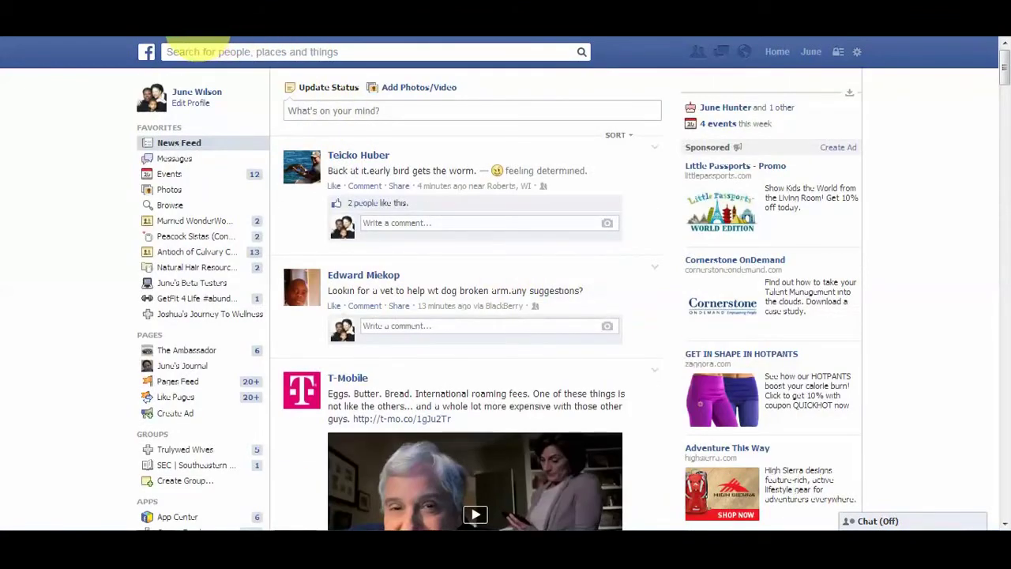
Find the friend's profile by searching for their first name and turn Show in News Feed back on.
{"action": "left_click", "coordinate": [190, 51]}
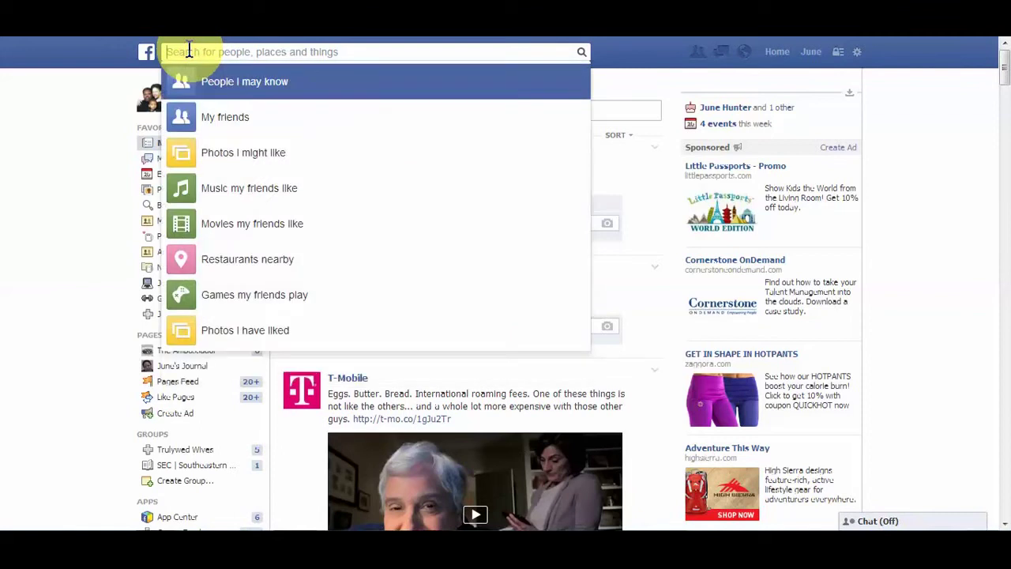
{"action": "type", "text": "carin"}
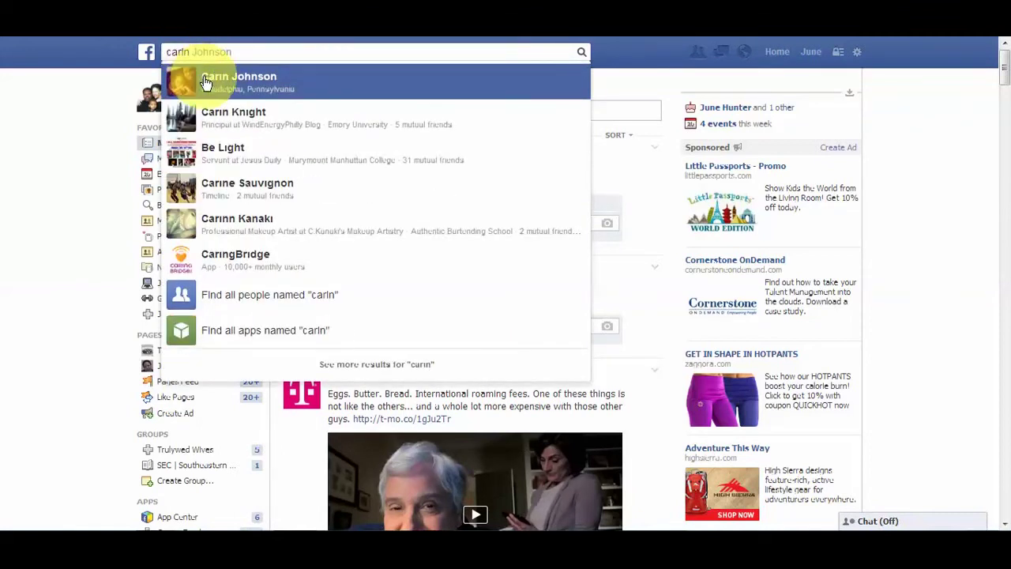
{"action": "left_click", "coordinate": [204, 79]}
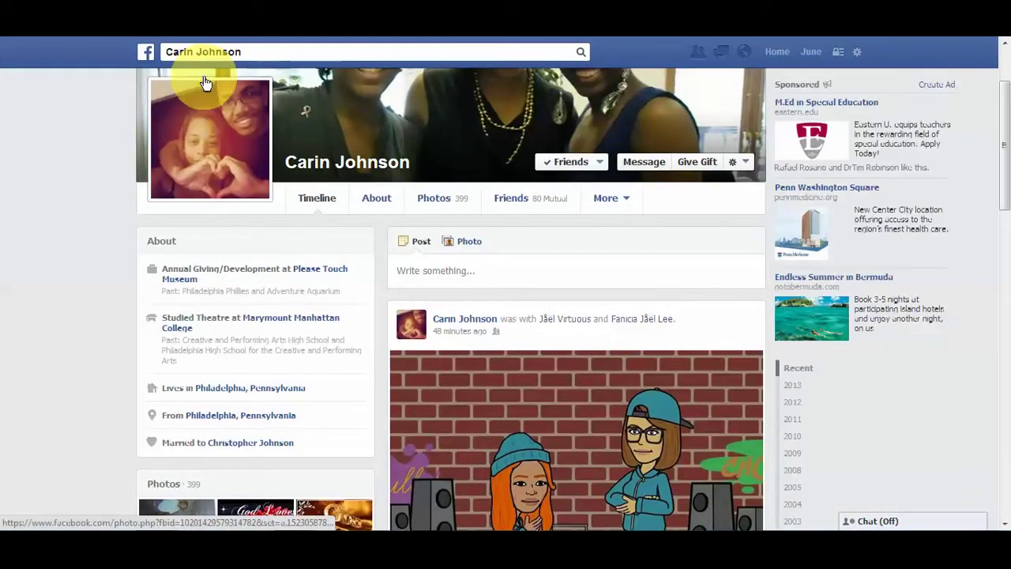
{"action": "left_click", "coordinate": [563, 163]}
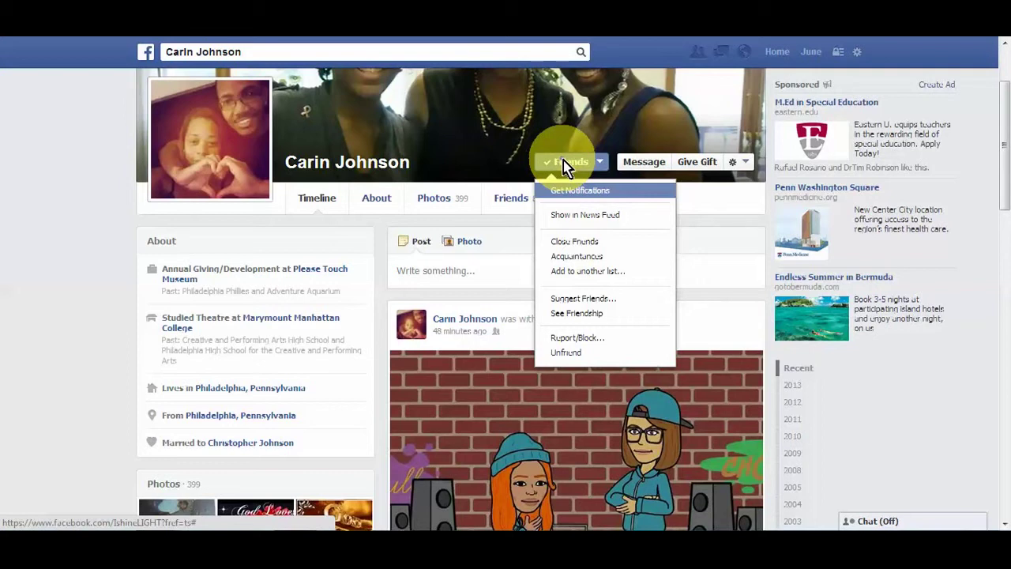
{"action": "left_click", "coordinate": [594, 216]}
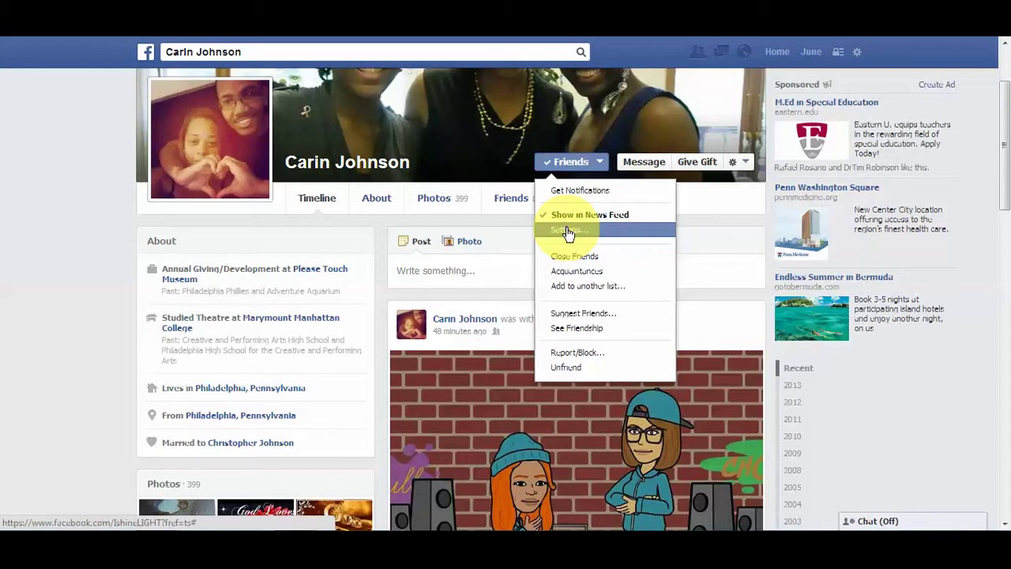
Open the friend's update settings and turn off Games, Comments and Likes, Music and Videos, and Other Activity.
{"action": "left_click", "coordinate": [566, 229]}
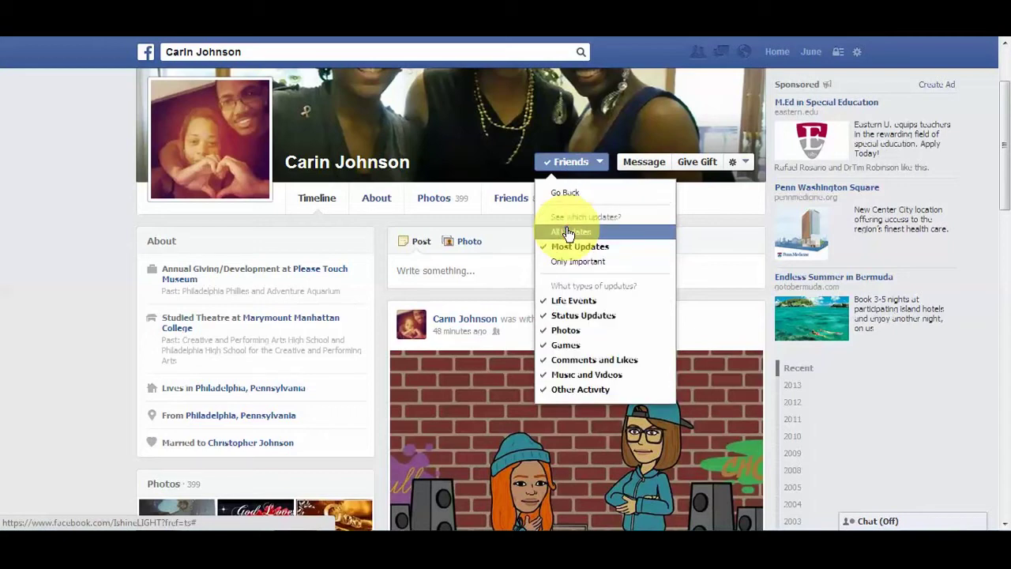
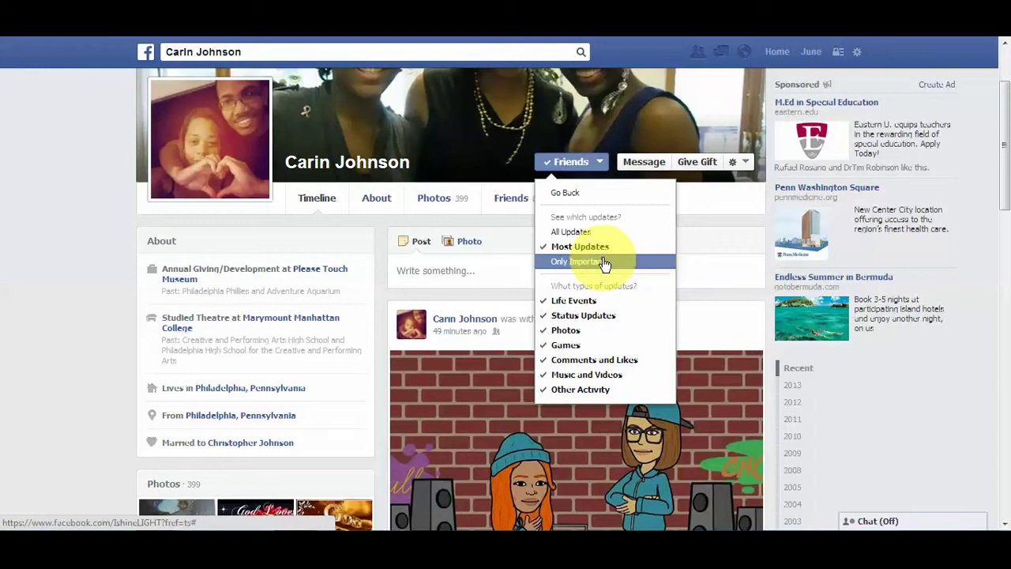
{"action": "left_click", "coordinate": [604, 263]}
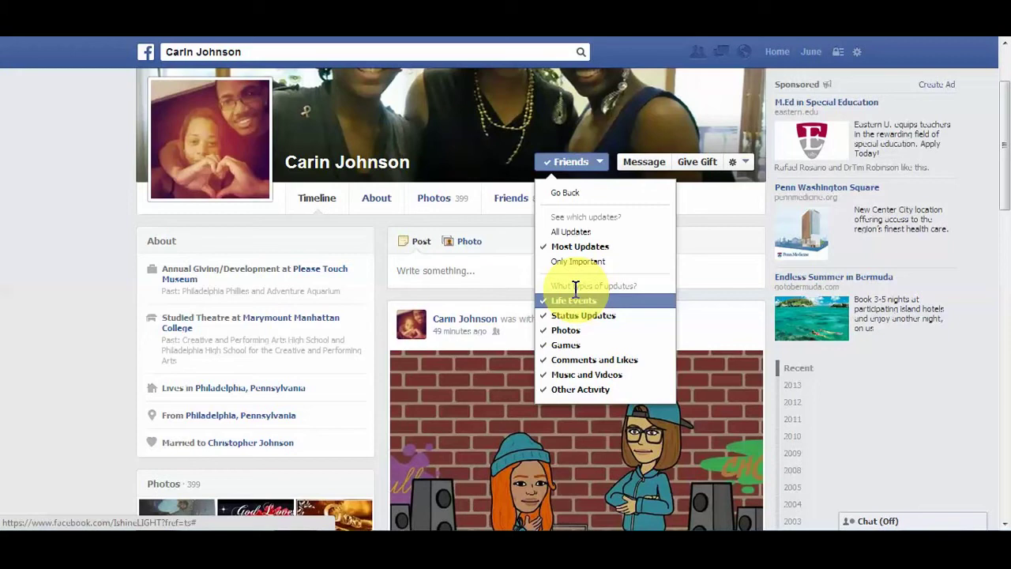
{"action": "left_click", "coordinate": [570, 352]}
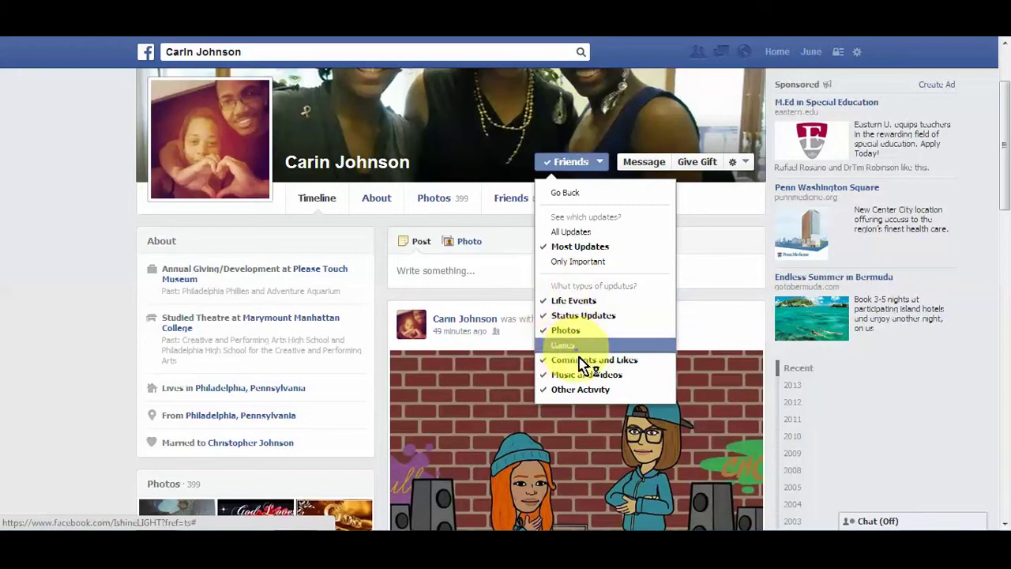
{"action": "left_click", "coordinate": [611, 361]}
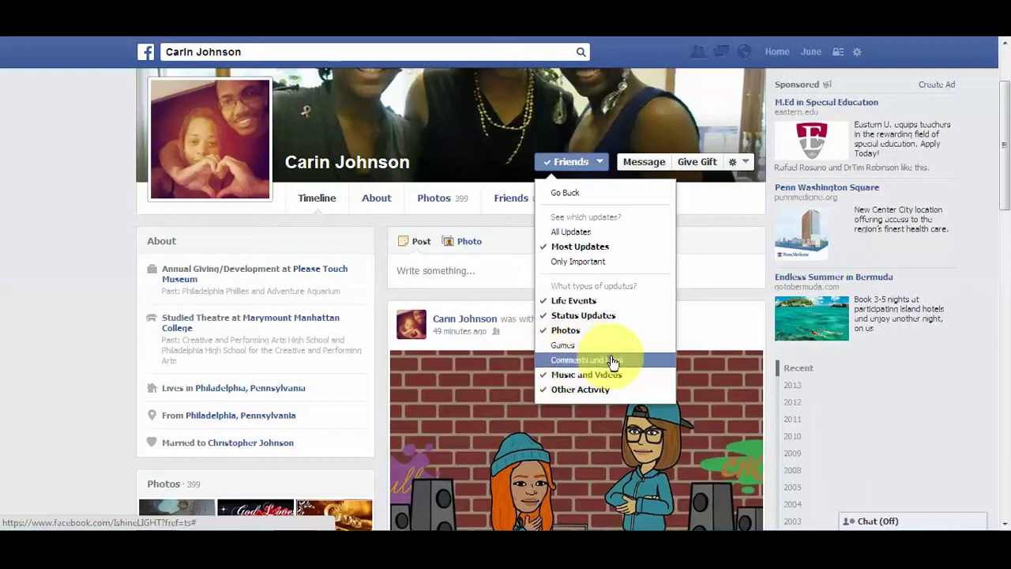
{"action": "left_click", "coordinate": [572, 377]}
{"action": "left_click", "coordinate": [564, 395]}
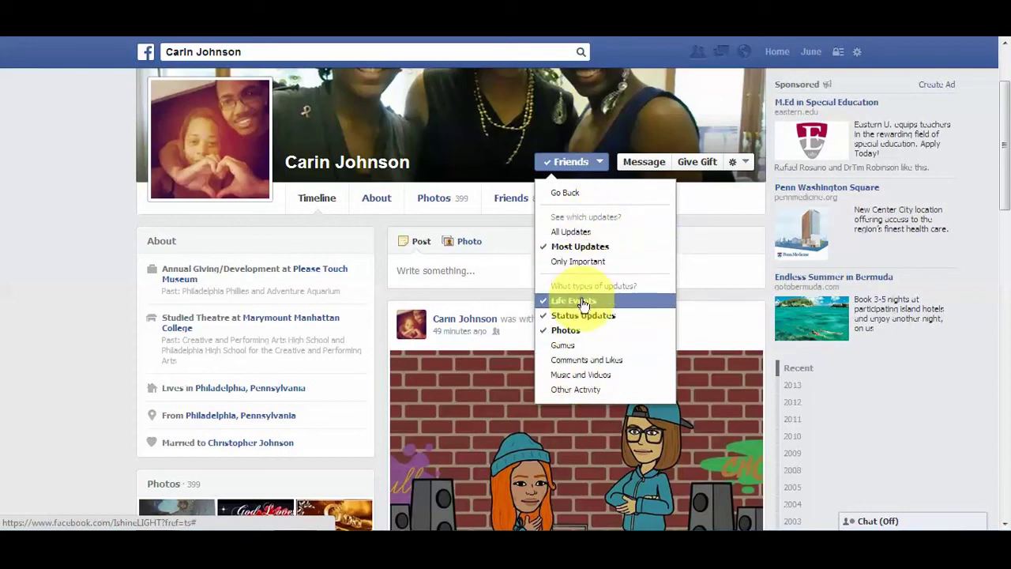
Choose All Updates for the friend, turn off Status Updates, and go back to the main friendship options.
{"action": "left_click", "coordinate": [571, 234]}
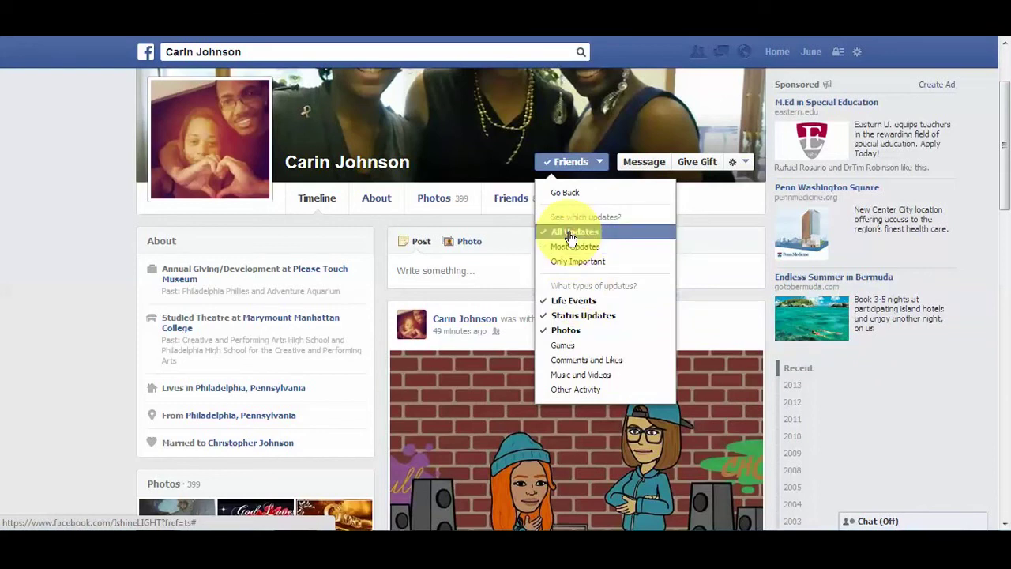
{"action": "left_click", "coordinate": [563, 316]}
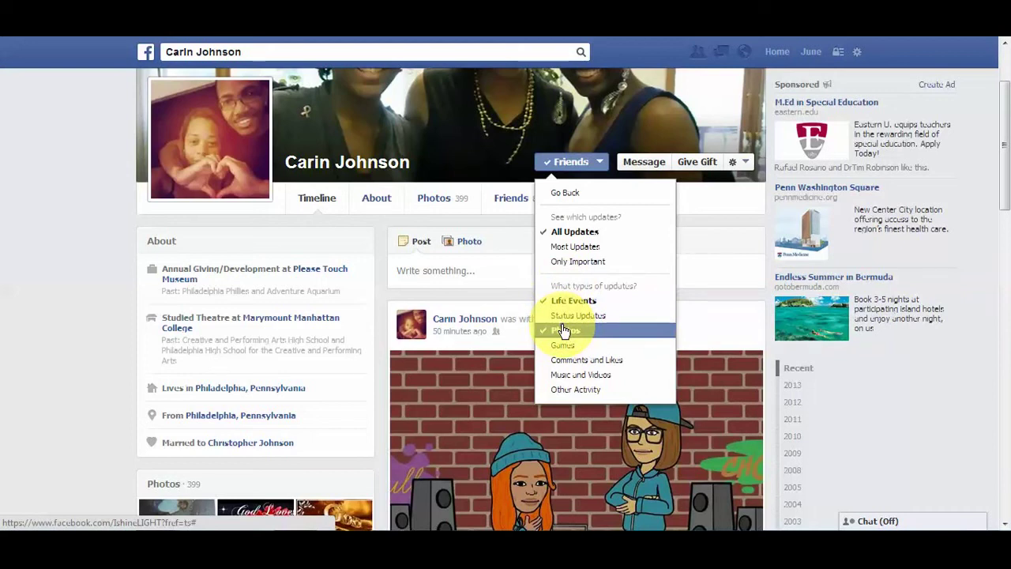
{"action": "left_click", "coordinate": [575, 196]}
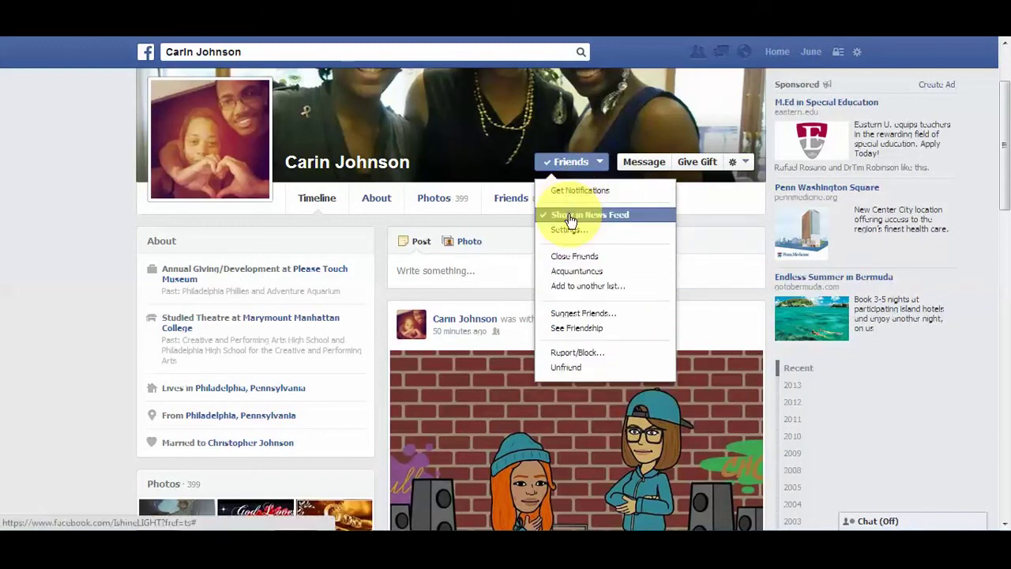
{"action": "mouse_move", "coordinate": [582, 176]}
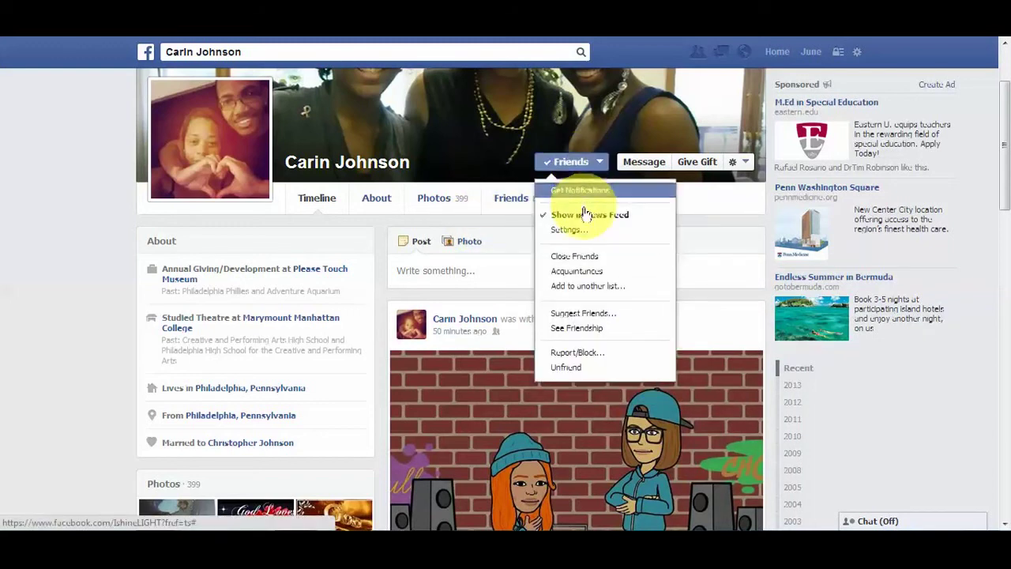
{"action": "left_click", "coordinate": [583, 217]}
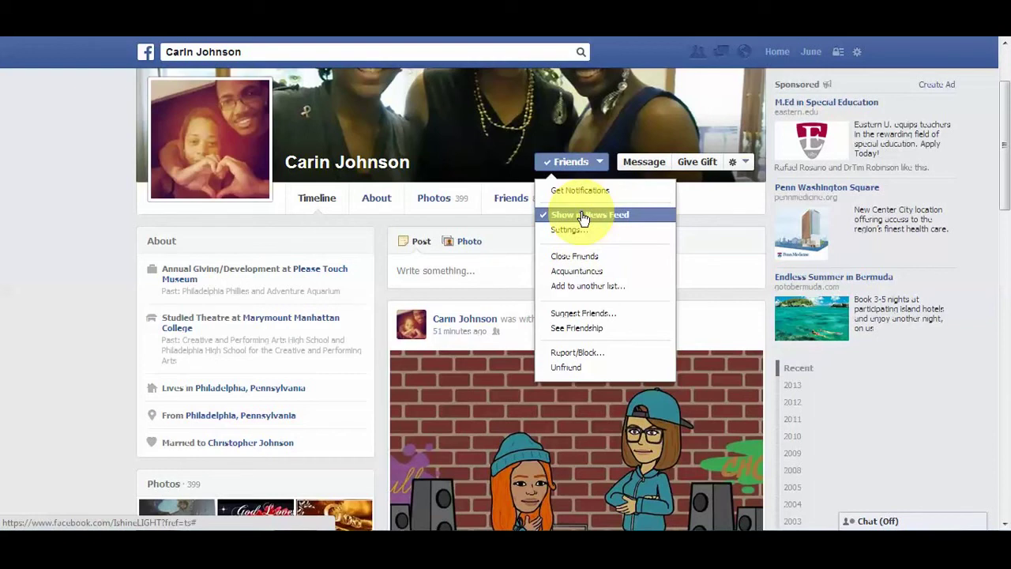
Return to the news feed and look through the recent posts.
{"action": "left_click", "coordinate": [777, 53]}
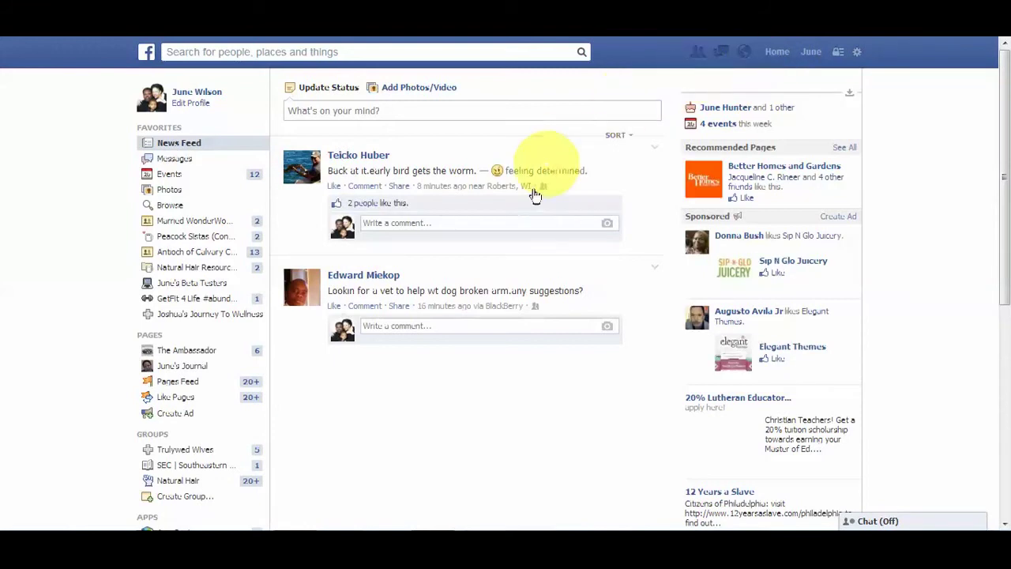
{"action": "scroll", "coordinate": [513, 237], "scroll_direction": "down", "scroll_amount": 3}
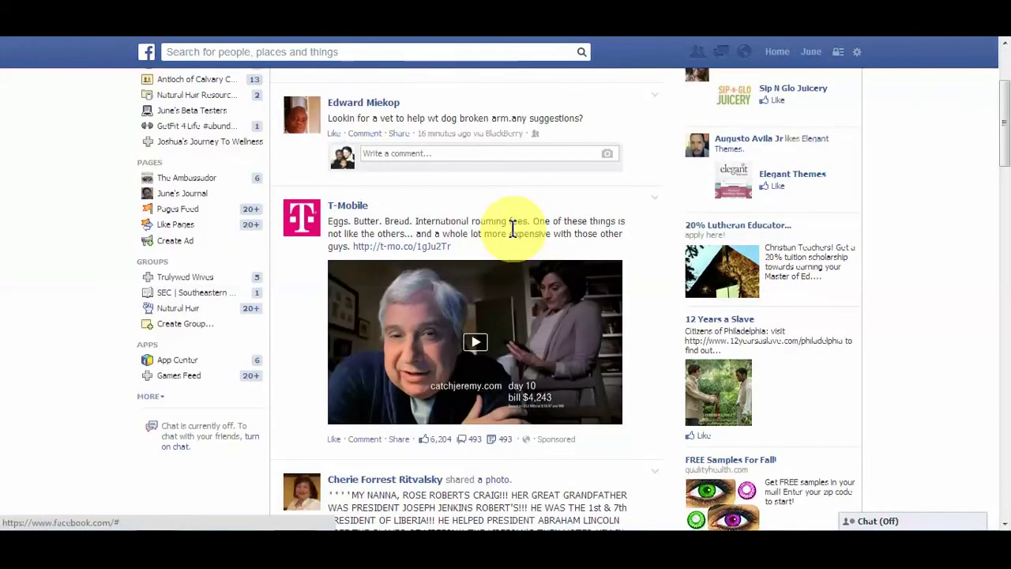
{"action": "scroll", "coordinate": [509, 237], "scroll_direction": "down", "scroll_amount": 2}
{"action": "scroll", "coordinate": [512, 226], "scroll_direction": "up", "scroll_amount": 7}
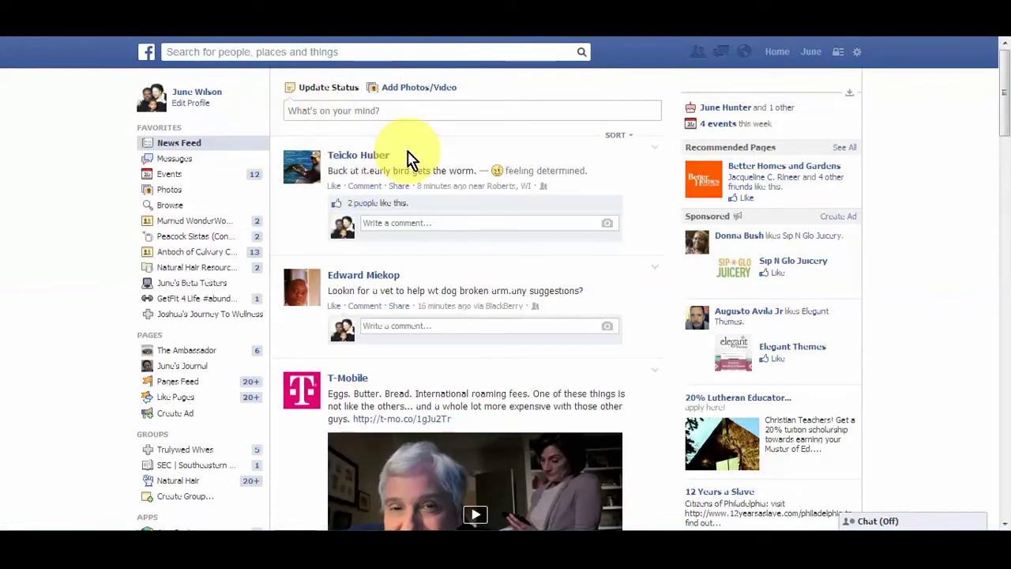
Hide the friend's "early bird gets the worm" post with "I don't want to see this" and undo the hiding.
{"action": "mouse_move", "coordinate": [338, 161]}
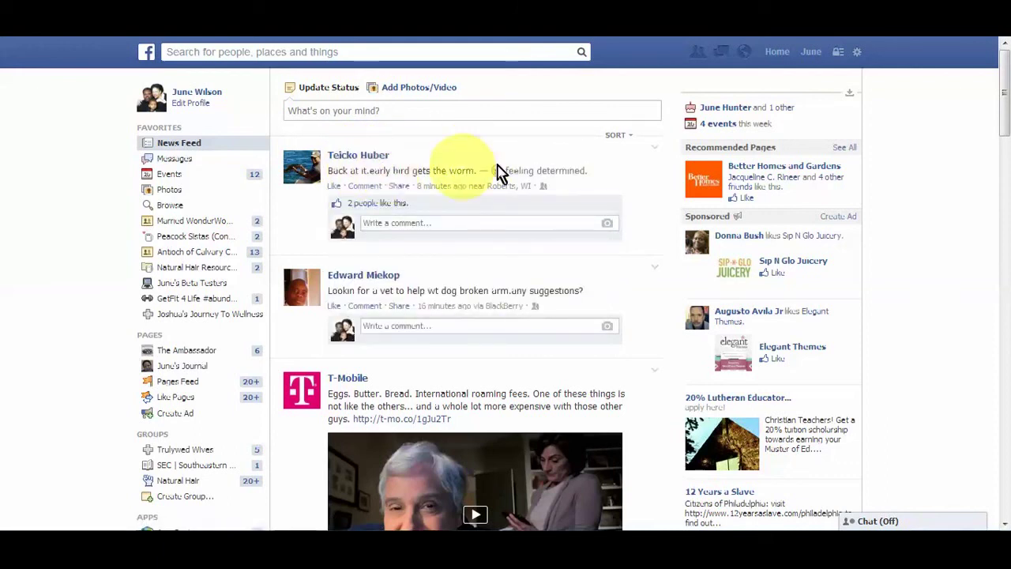
{"action": "left_click", "coordinate": [653, 150]}
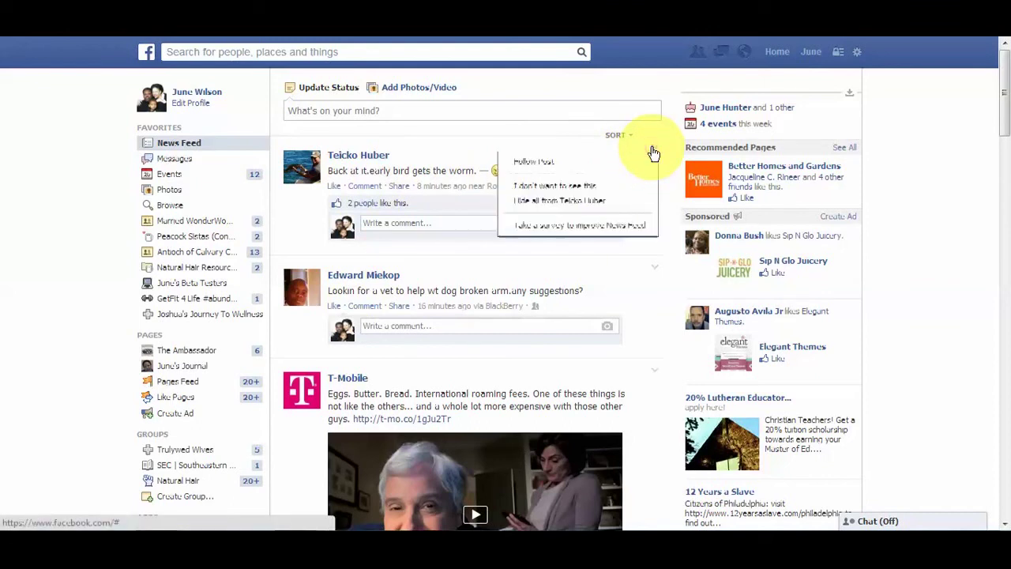
{"action": "left_click", "coordinate": [594, 188]}
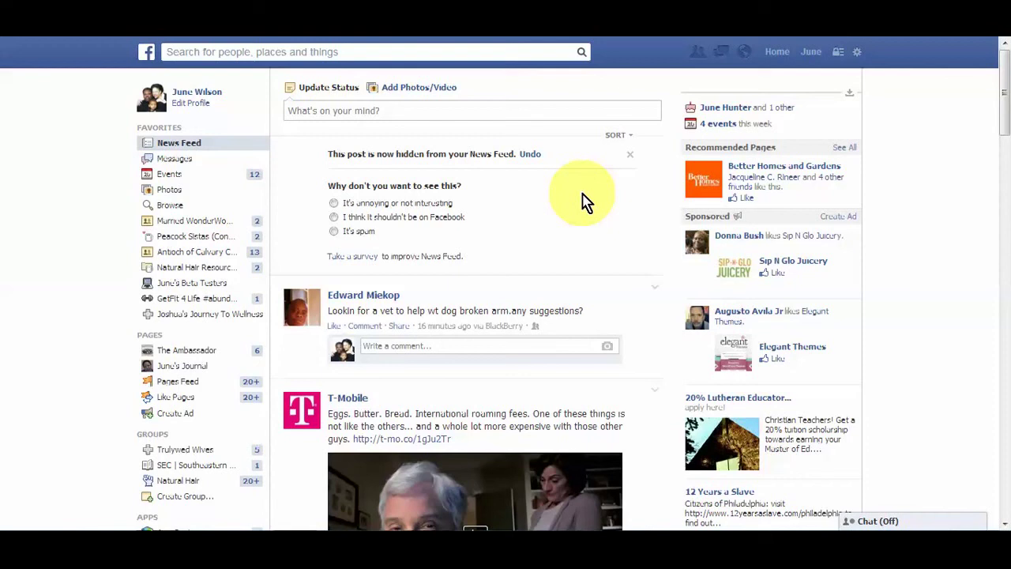
{"action": "left_click", "coordinate": [534, 155]}
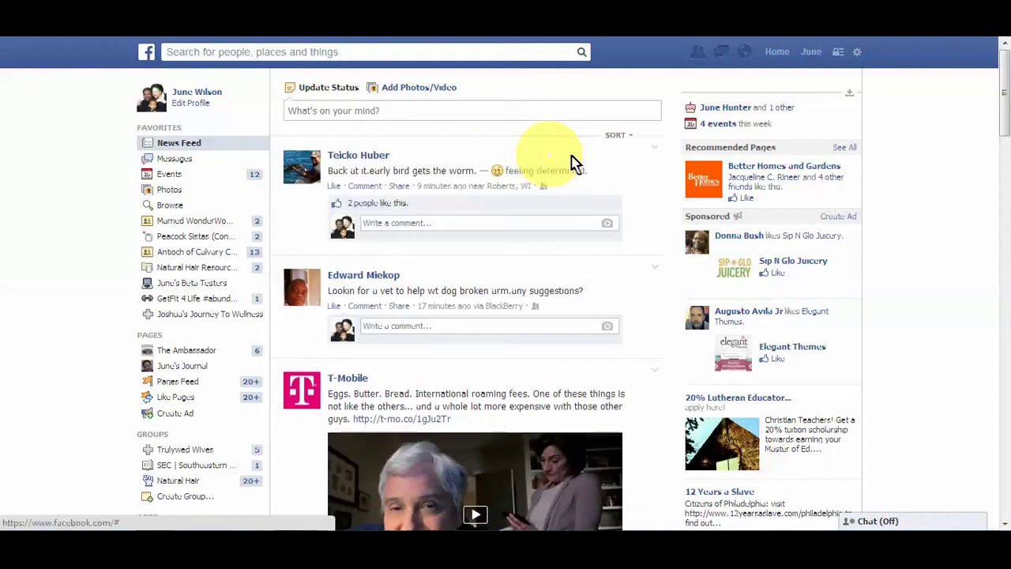
Open the profile of the "early bird gets the worm" post's author and turn off Show in News Feed for them.
{"action": "left_click", "coordinate": [654, 150]}
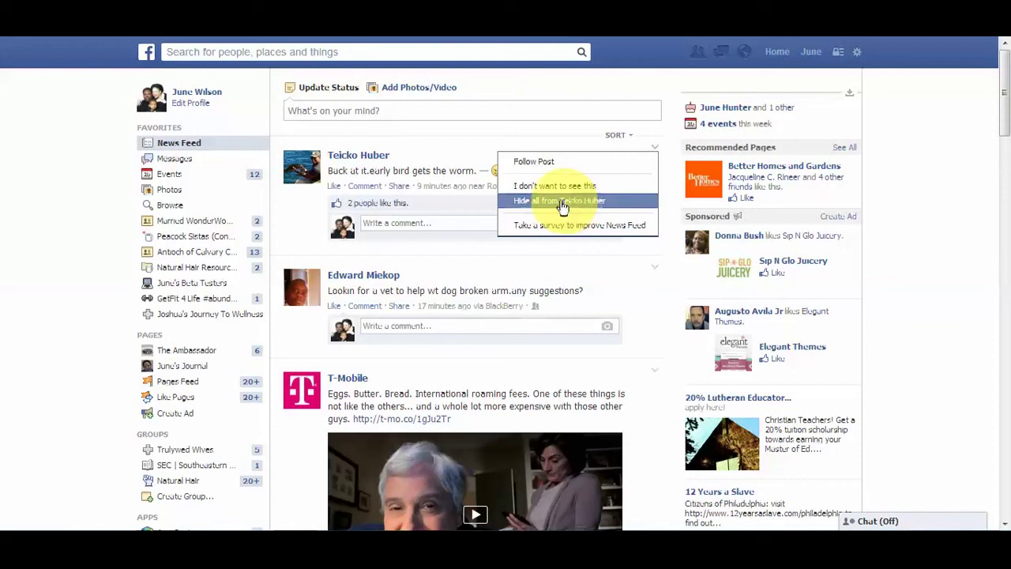
{"action": "left_click", "coordinate": [375, 160]}
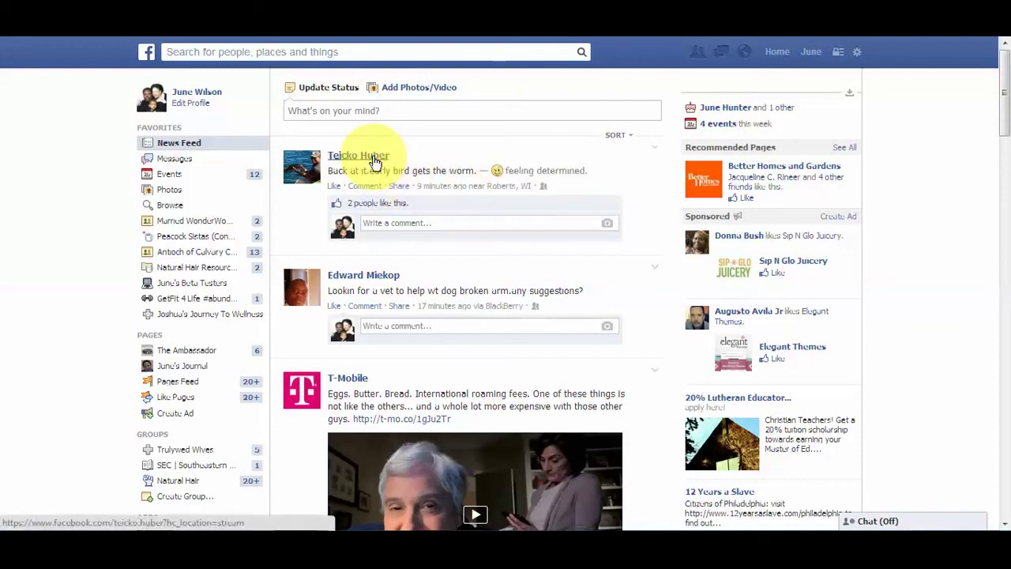
{"action": "left_click", "coordinate": [375, 162]}
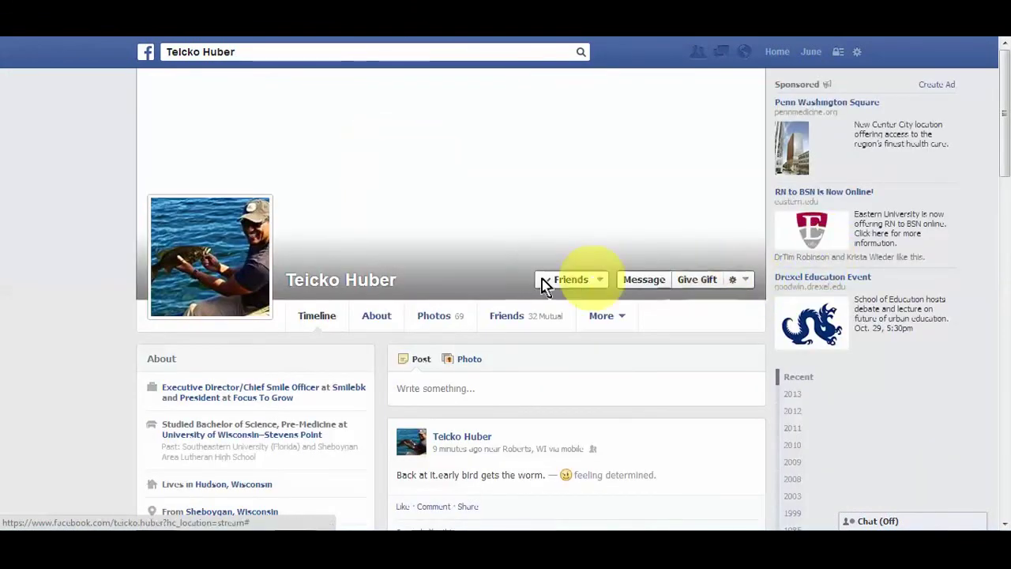
{"action": "left_click", "coordinate": [566, 282]}
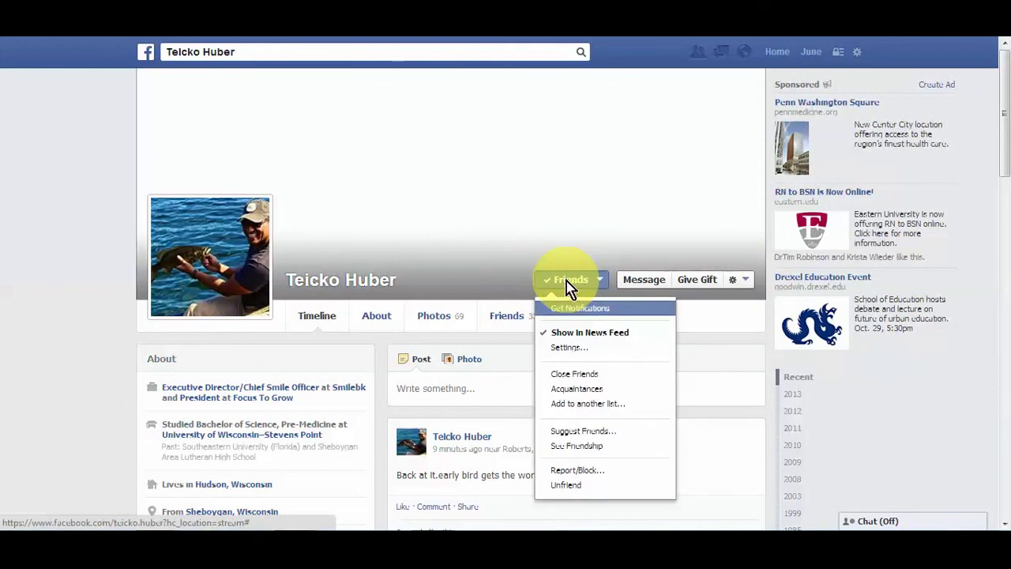
{"action": "left_click", "coordinate": [569, 334]}
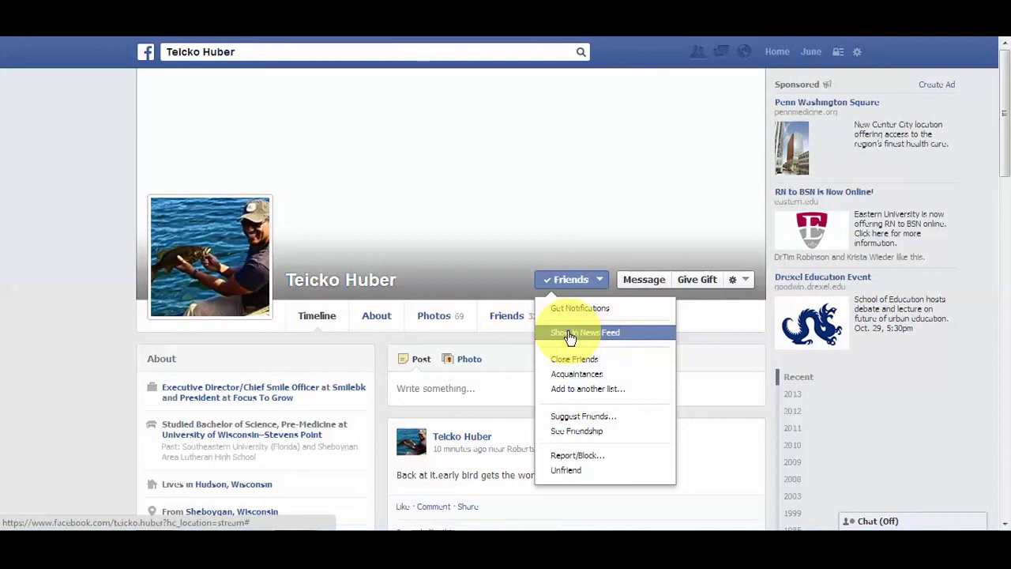
{"action": "left_click", "coordinate": [569, 335]}
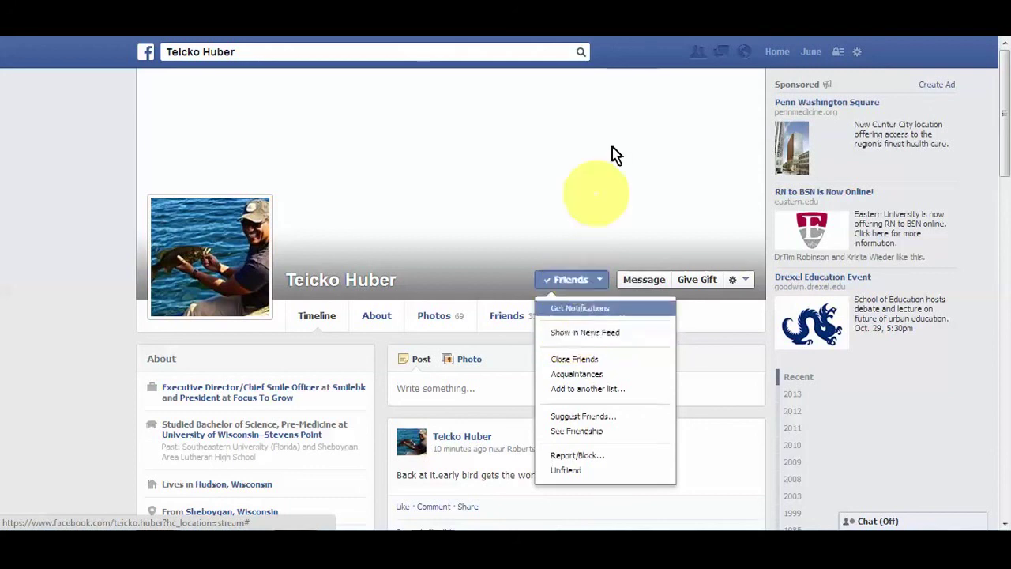